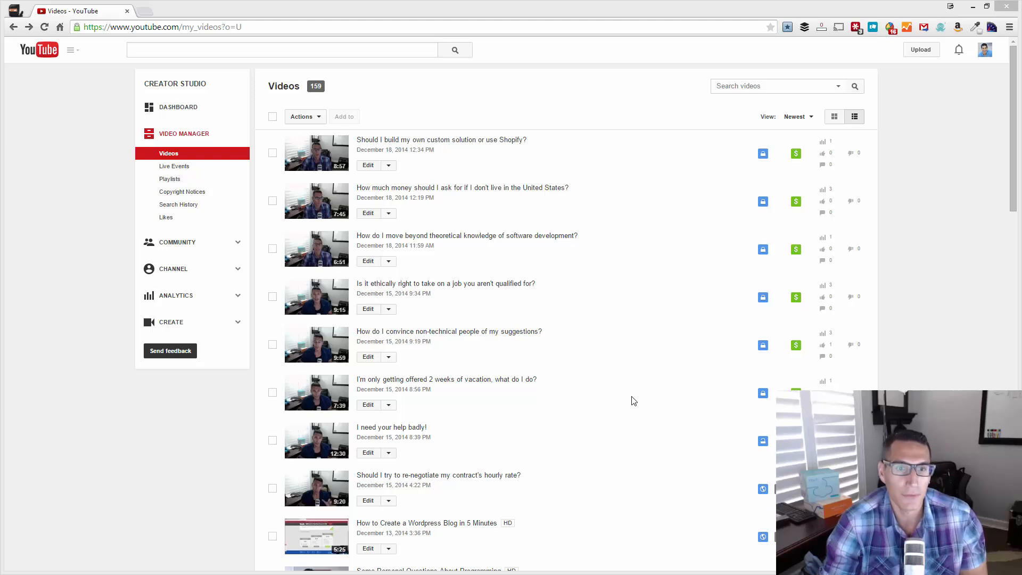
Open the "How to Start an Agile Project" video from the uploaded videos list and pause its playback
click(190, 471)
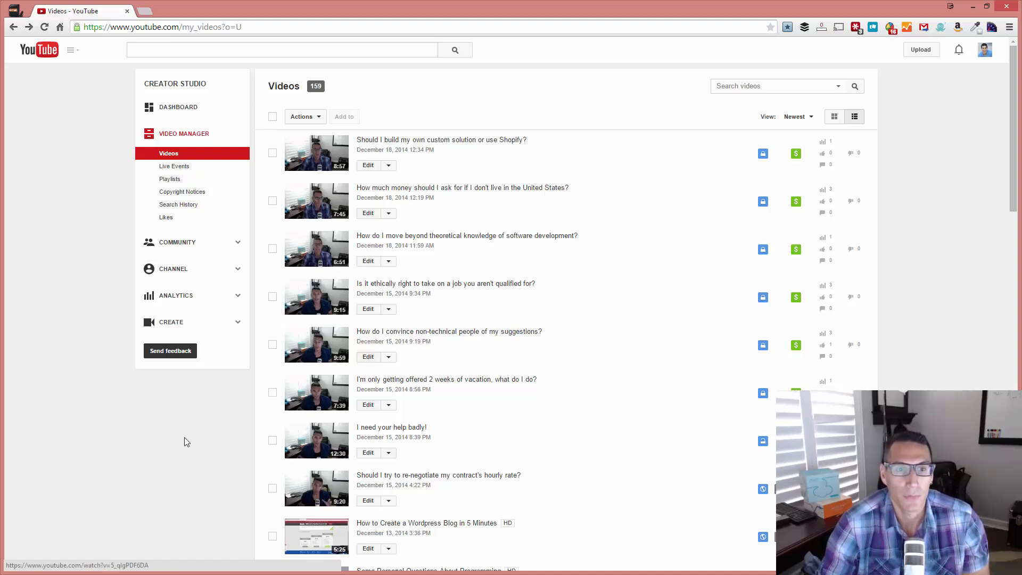
scroll(406, 323, down, 5)
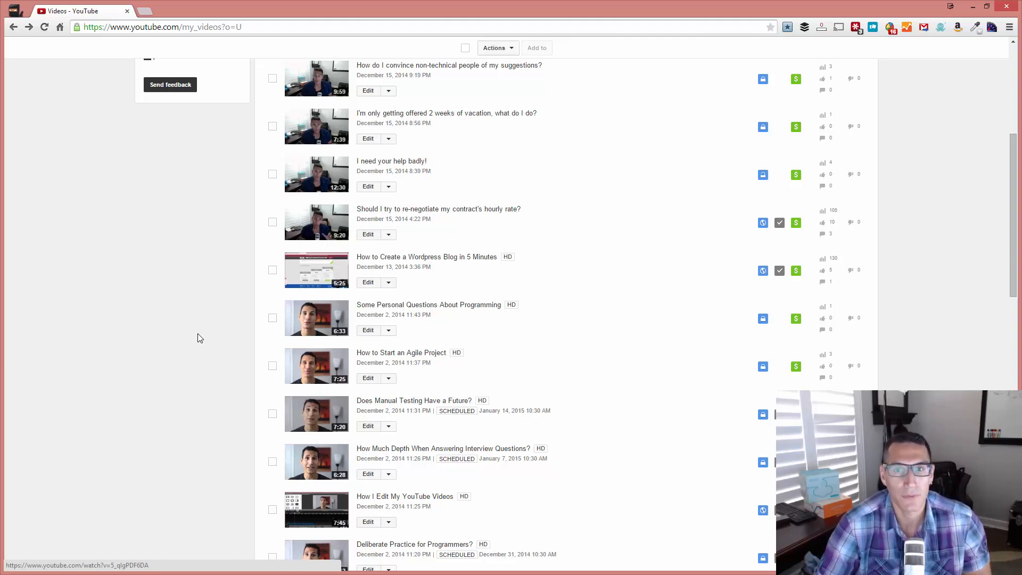
scroll(258, 355, down, 2)
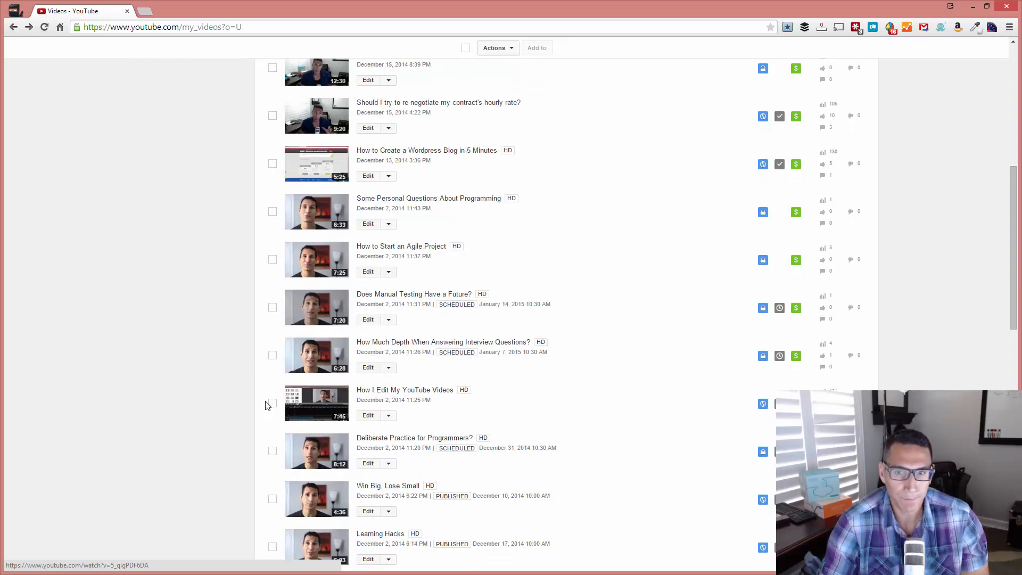
scroll(250, 366, up, 2)
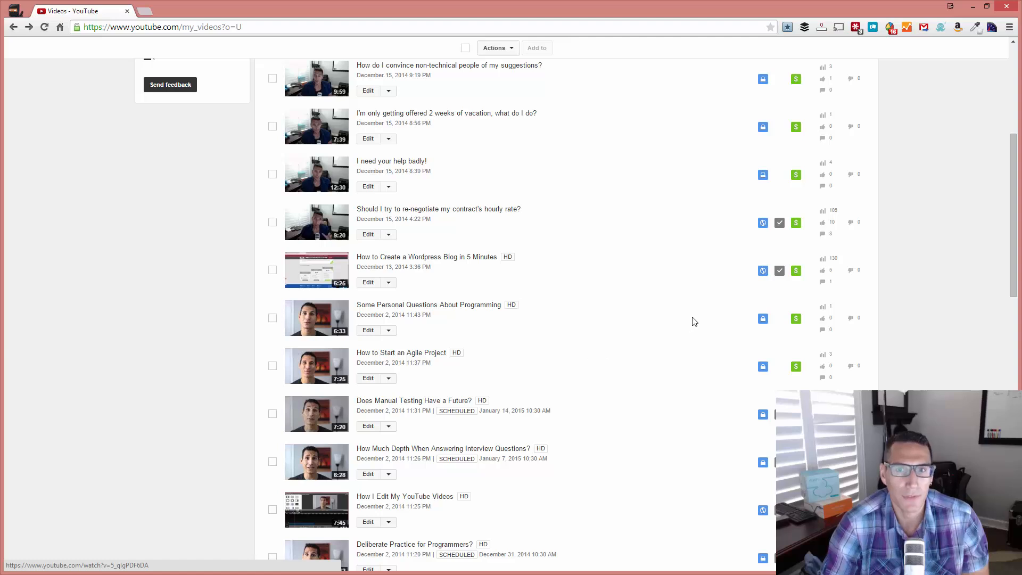
click(399, 354)
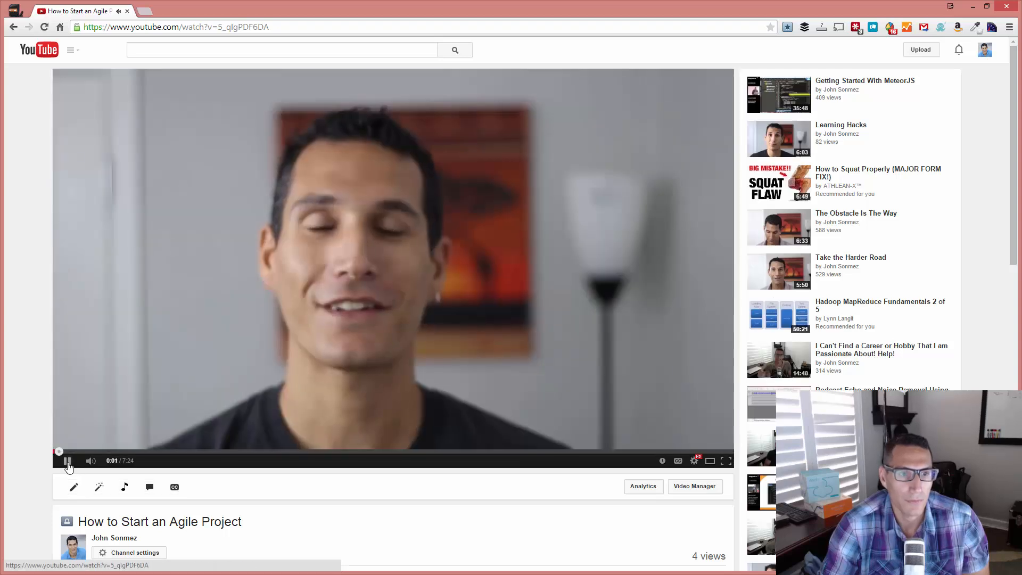
click(68, 462)
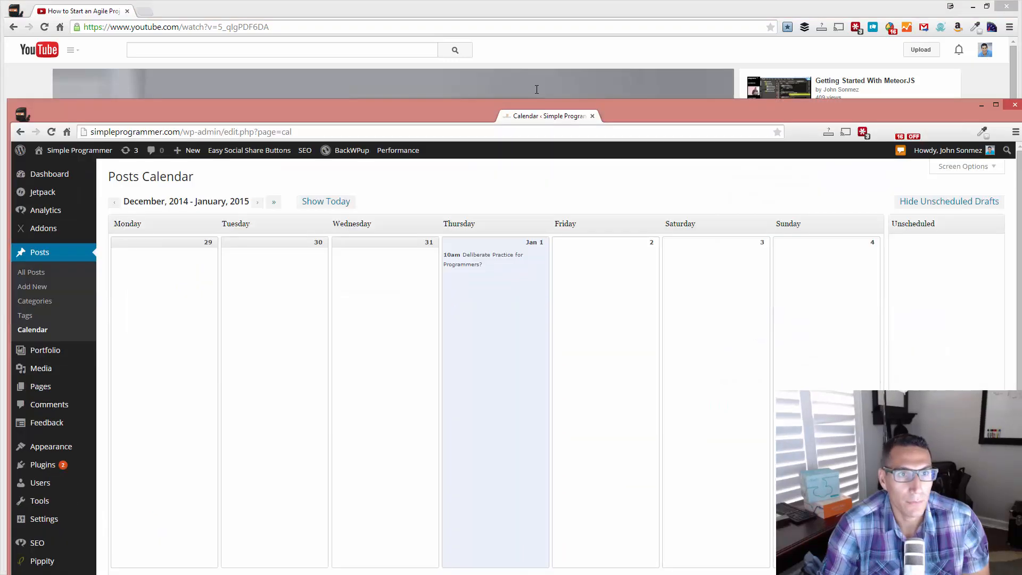
Bring the WordPress Posts Calendar into the same browser window and check the January 2015 Thursdays for the next free slot
drag(536, 89, 543, 10)
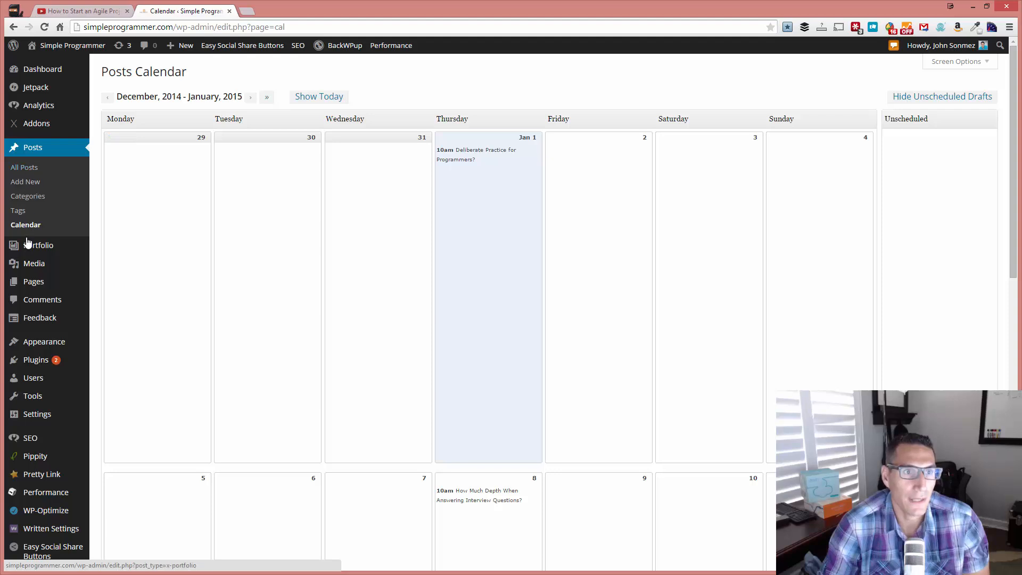
scroll(536, 357, down, 1)
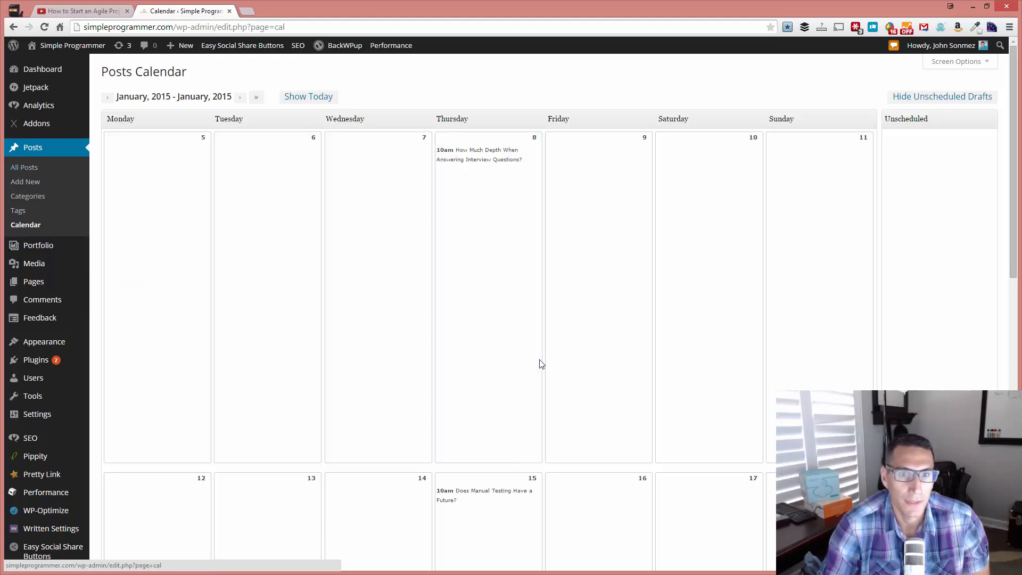
scroll(516, 345, down, 1)
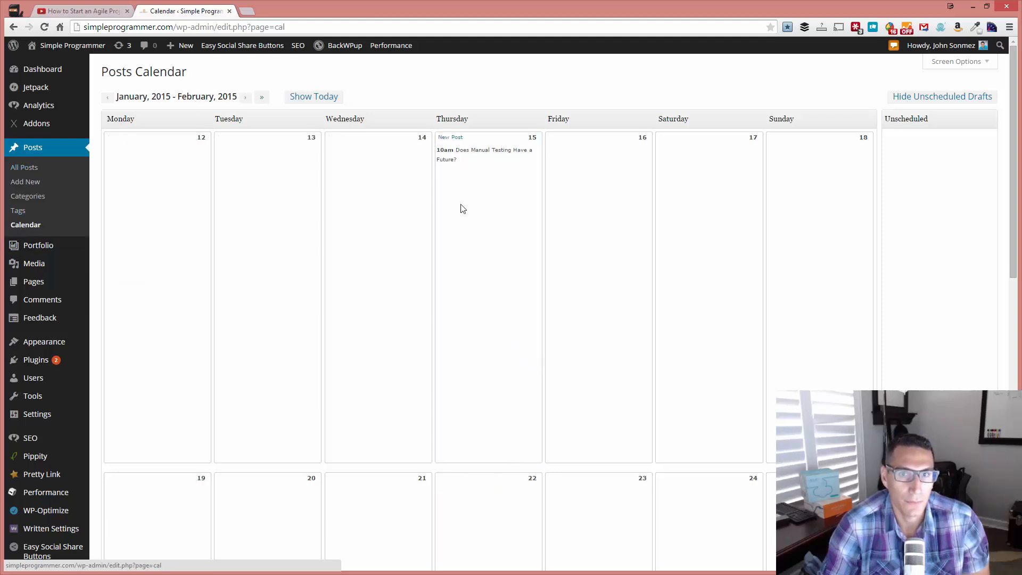
scroll(472, 210, up, 1)
scroll(474, 223, down, 1)
mouse_move(447, 147)
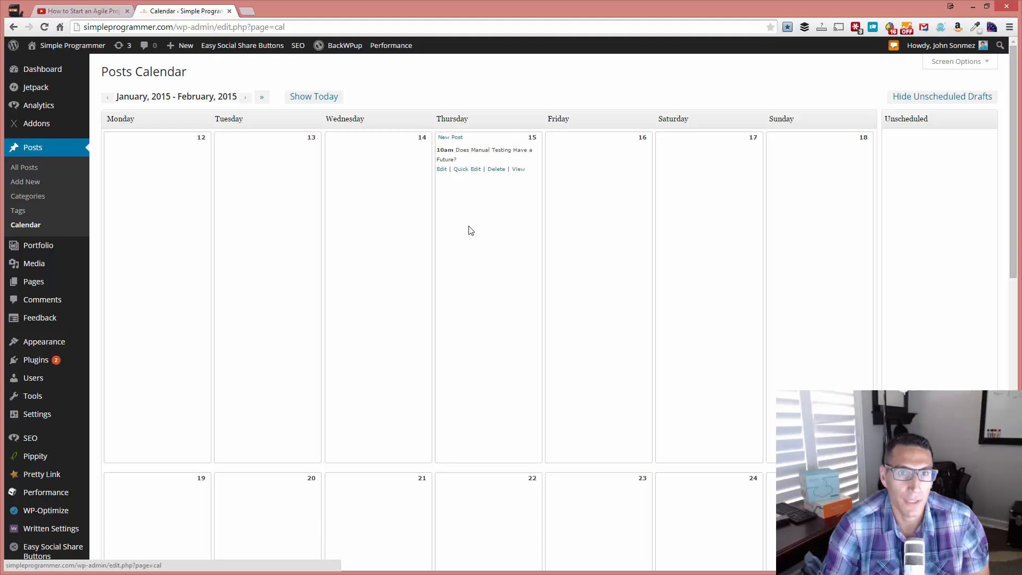
scroll(476, 402, down, 1)
scroll(492, 397, up, 1)
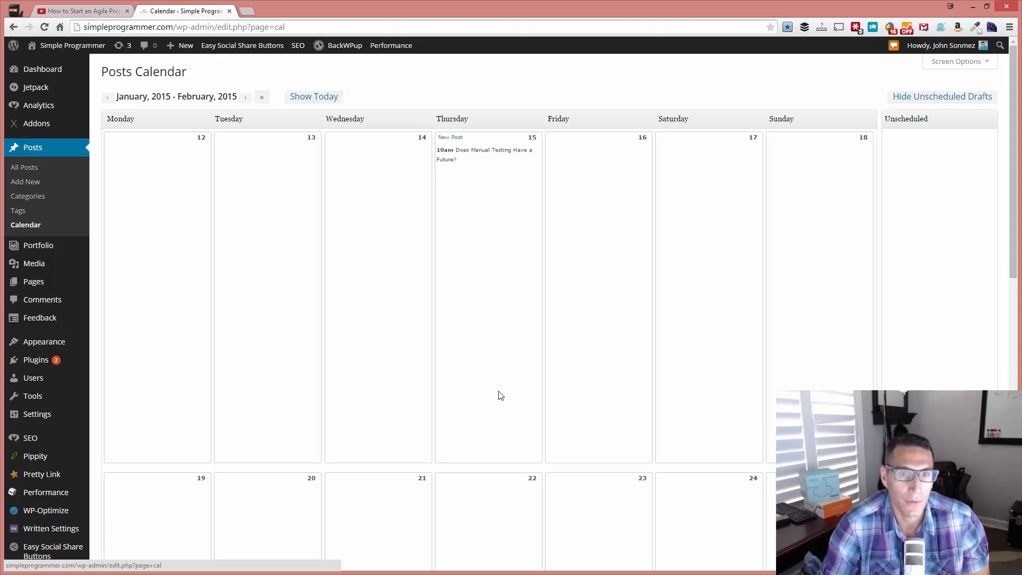
Create a draft post on January 22 using the copied YouTube video title "How to Start an Agile Project"
mouse_move(516, 479)
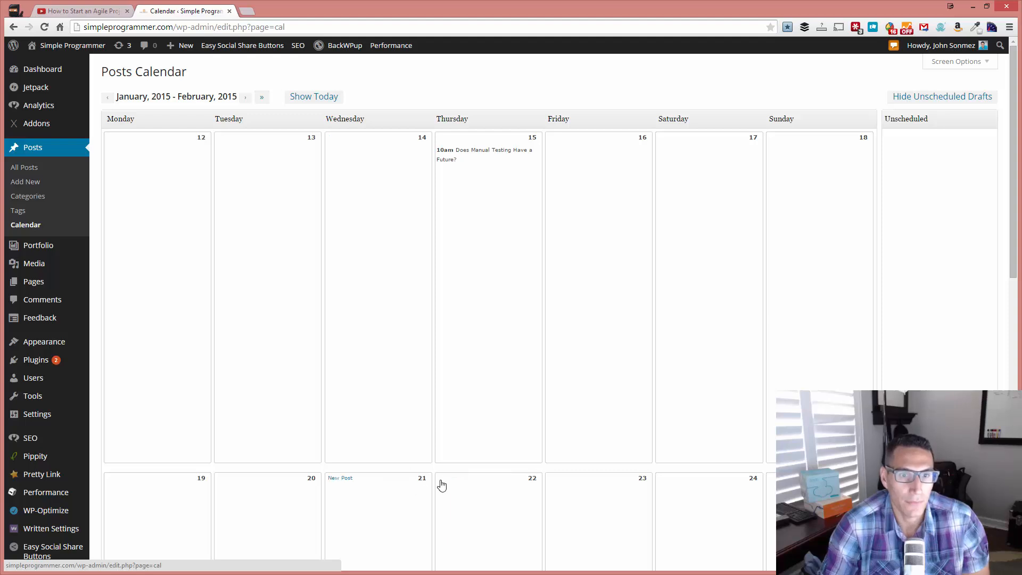
click(447, 480)
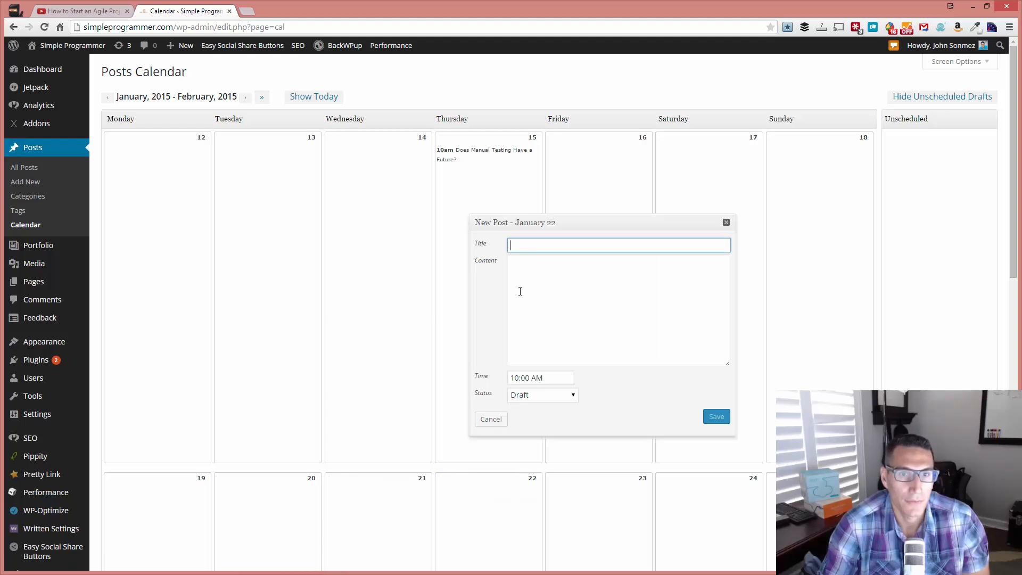
click(88, 11)
drag(260, 524, 65, 510)
key(ctrl+c)
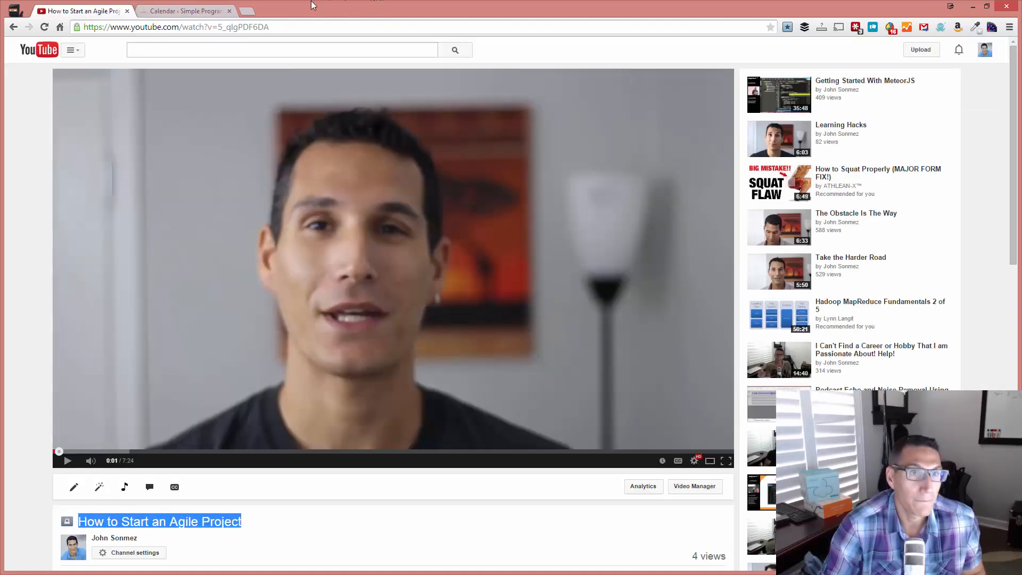
click(172, 15)
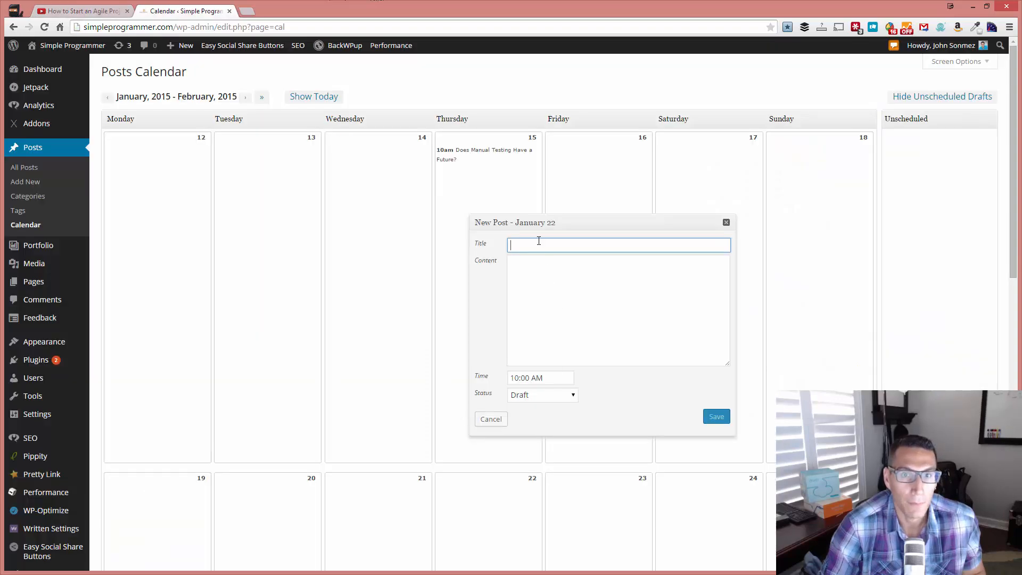
key(ctrl+v)
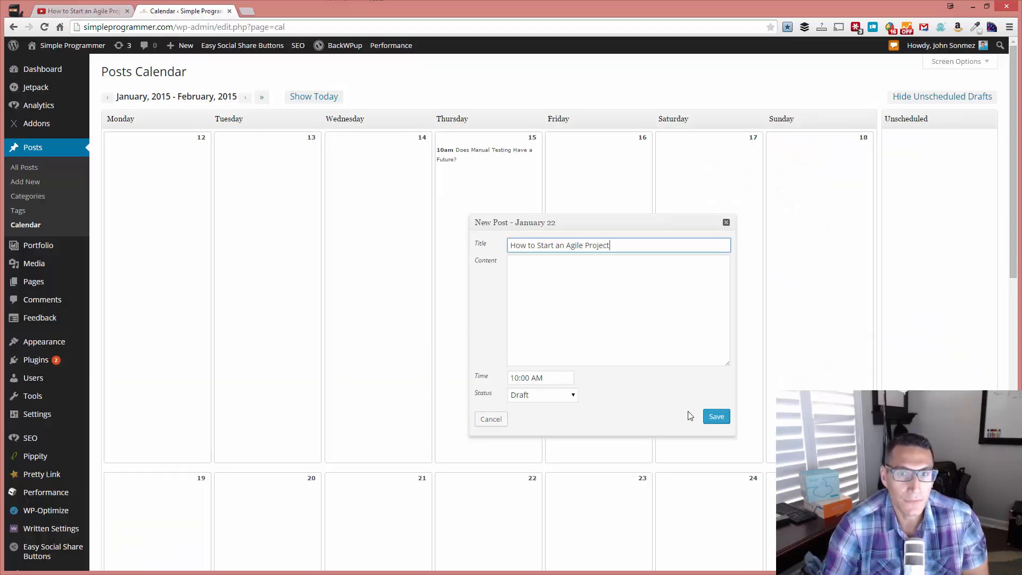
click(715, 418)
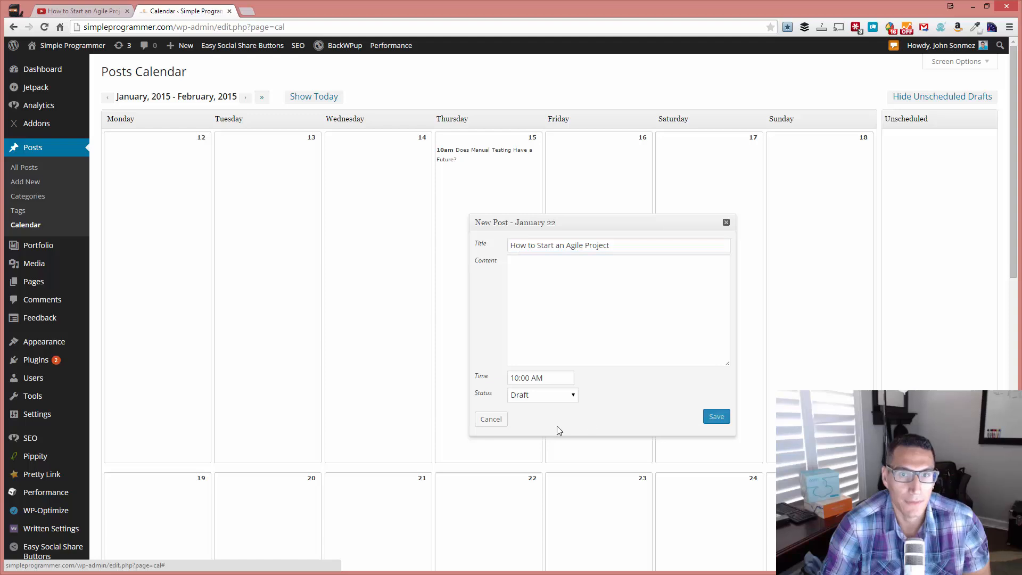
Open the January 22 draft "How to Start an Agile Project" in the full post editor
scroll(484, 397, down, 1)
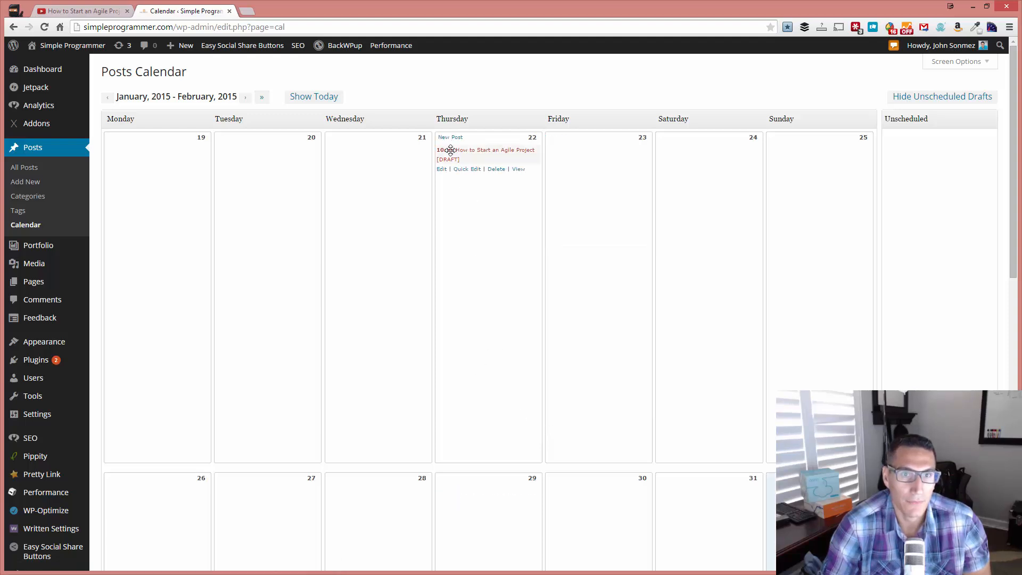
click(442, 169)
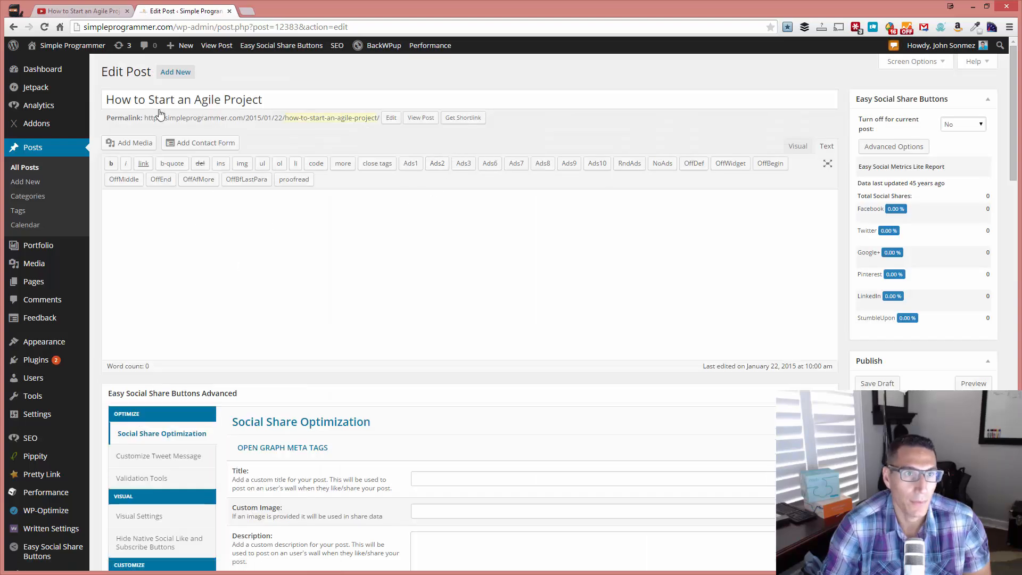
click(94, 15)
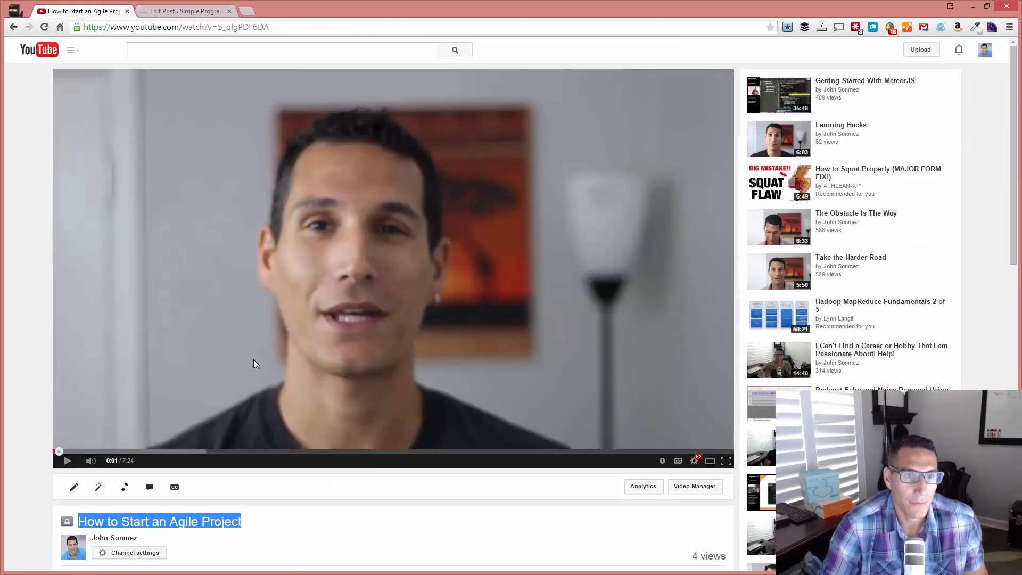
click(193, 13)
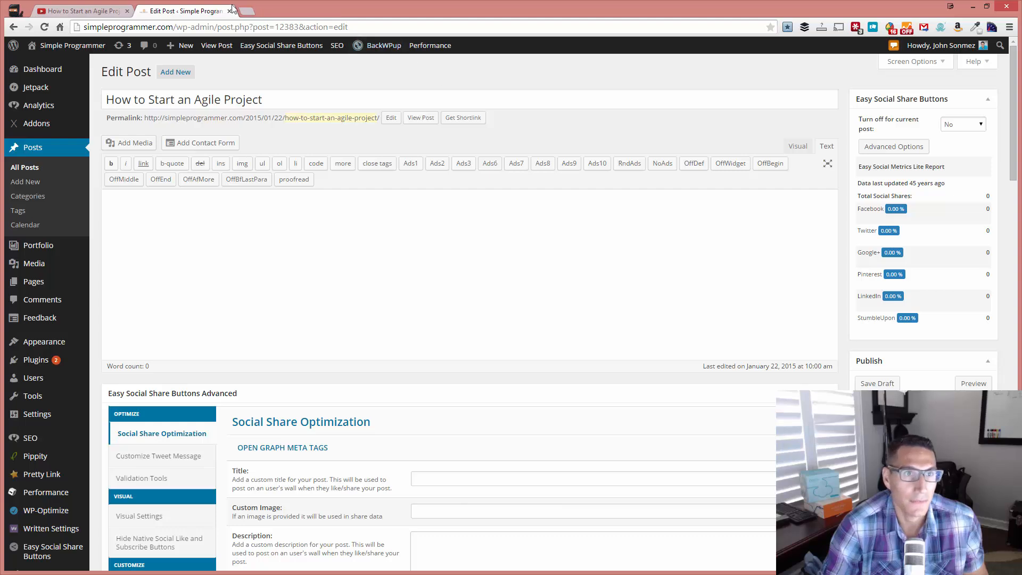
Switch to YouTube, open the video's info and settings for editing, and set its privacy to Scheduled
click(96, 11)
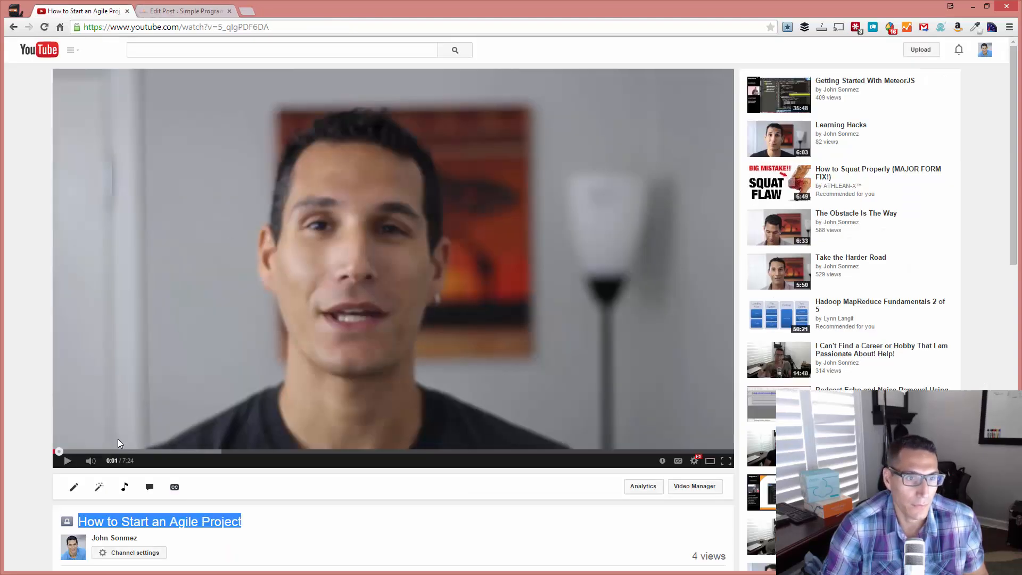
click(75, 487)
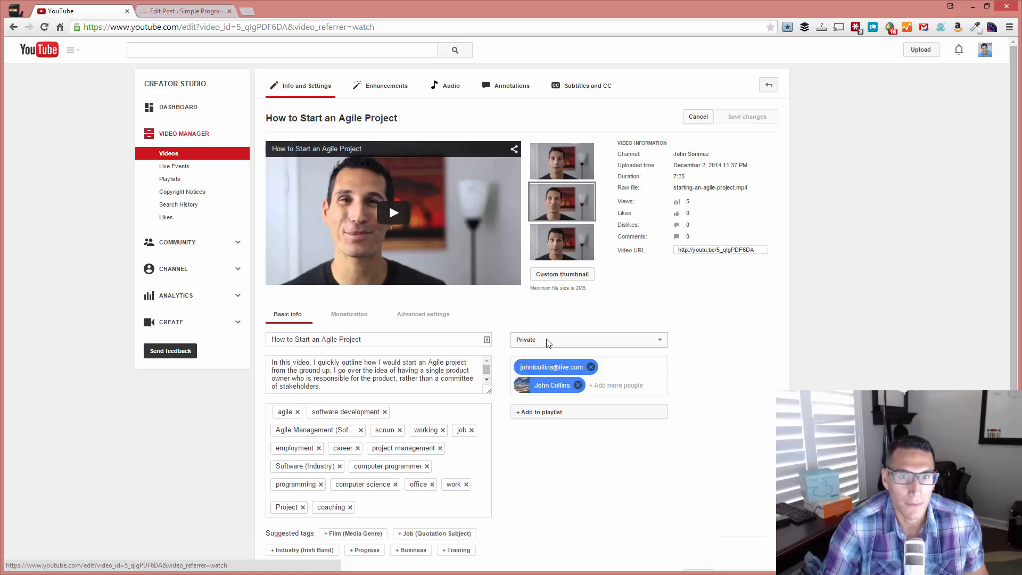
click(549, 342)
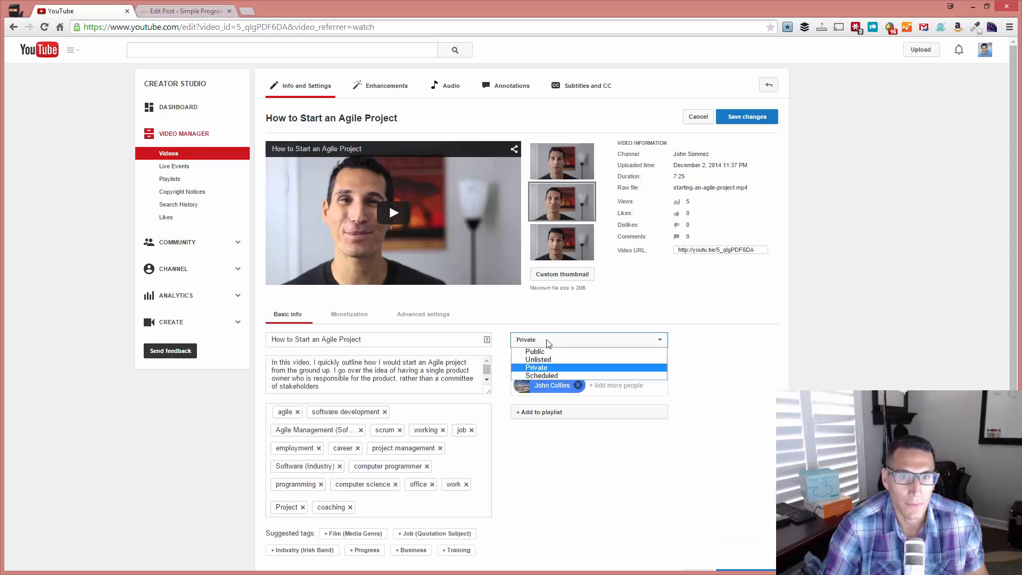
click(533, 376)
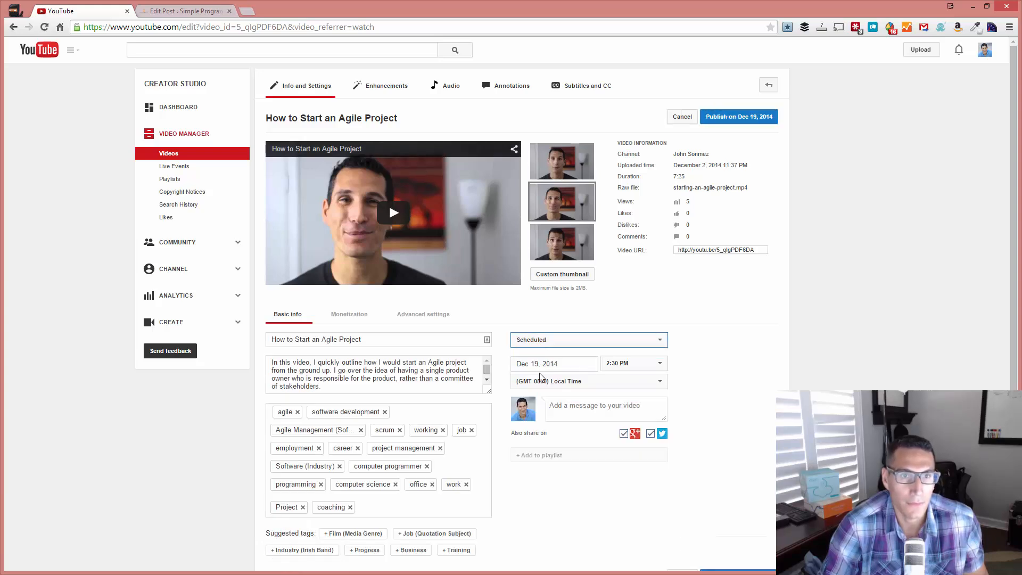
Schedule the video for Jan 21, 2015 at 10:00 AM and save the changes
click(569, 363)
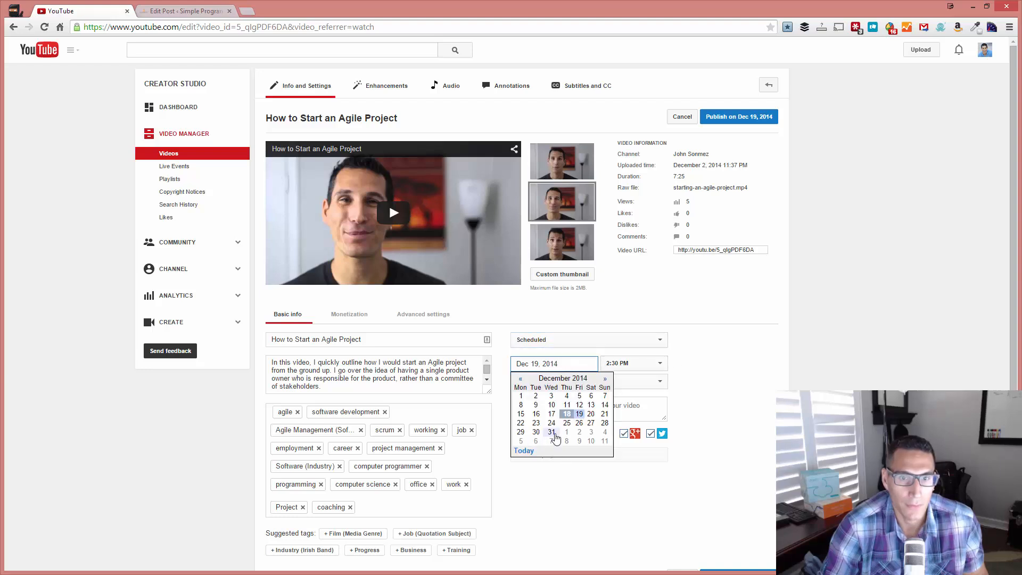
click(608, 378)
click(606, 378)
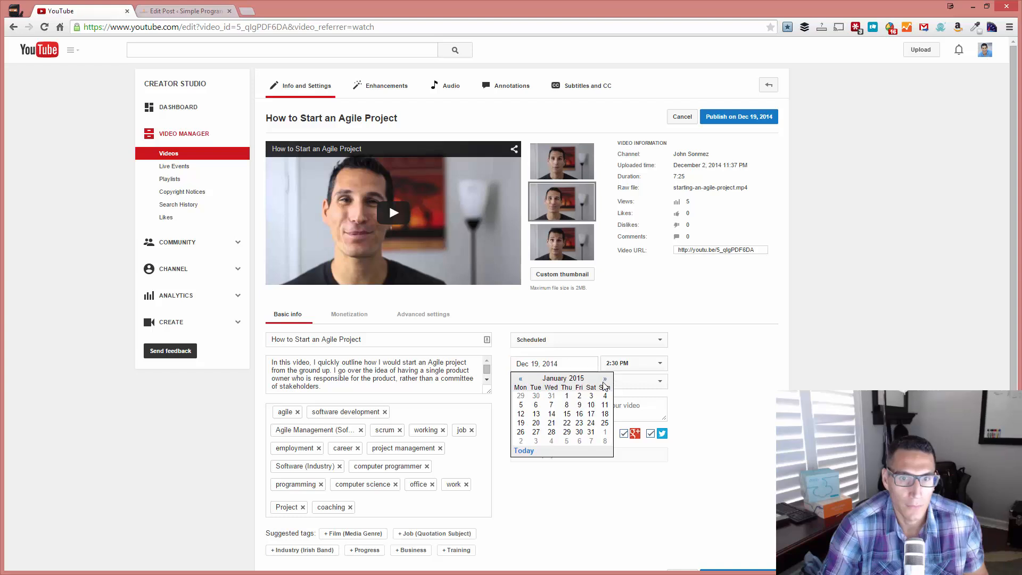
click(551, 423)
click(620, 363)
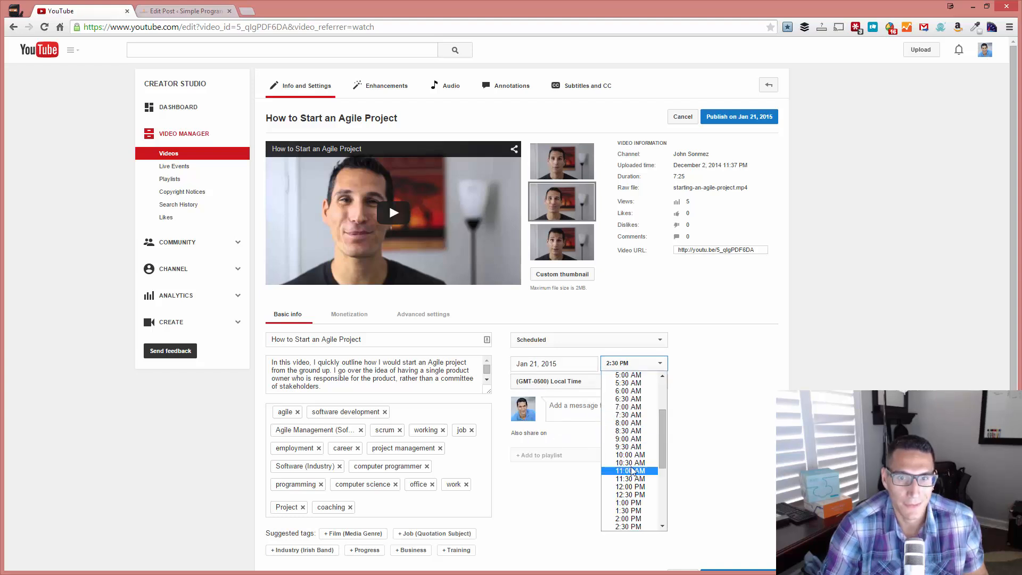
click(629, 455)
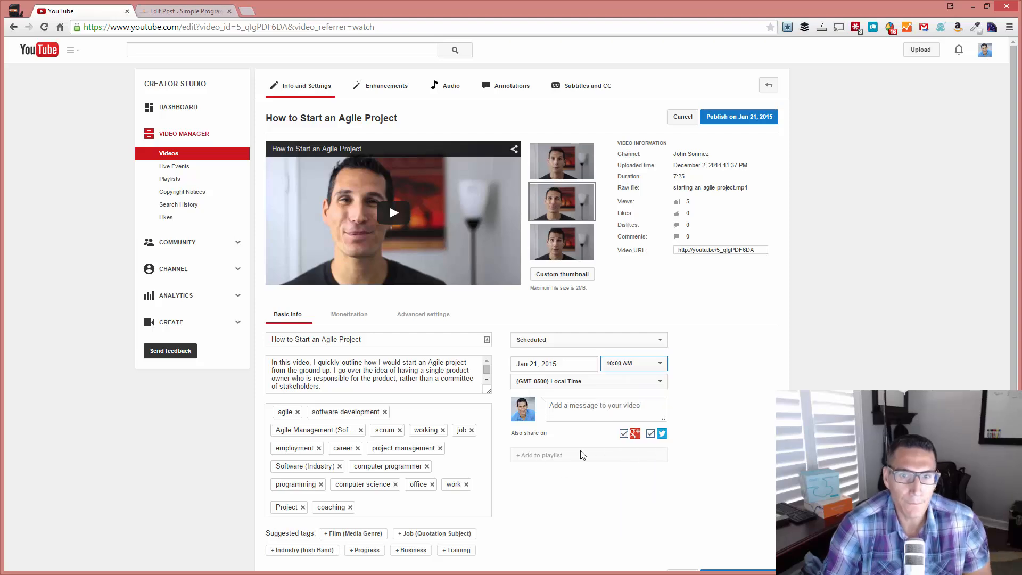
scroll(730, 489, down, 2)
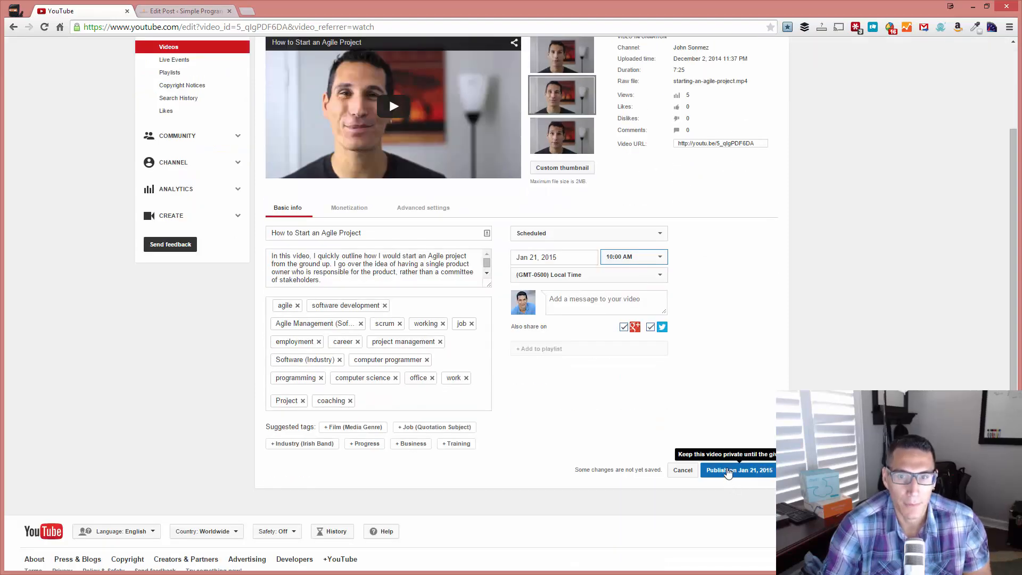
click(729, 471)
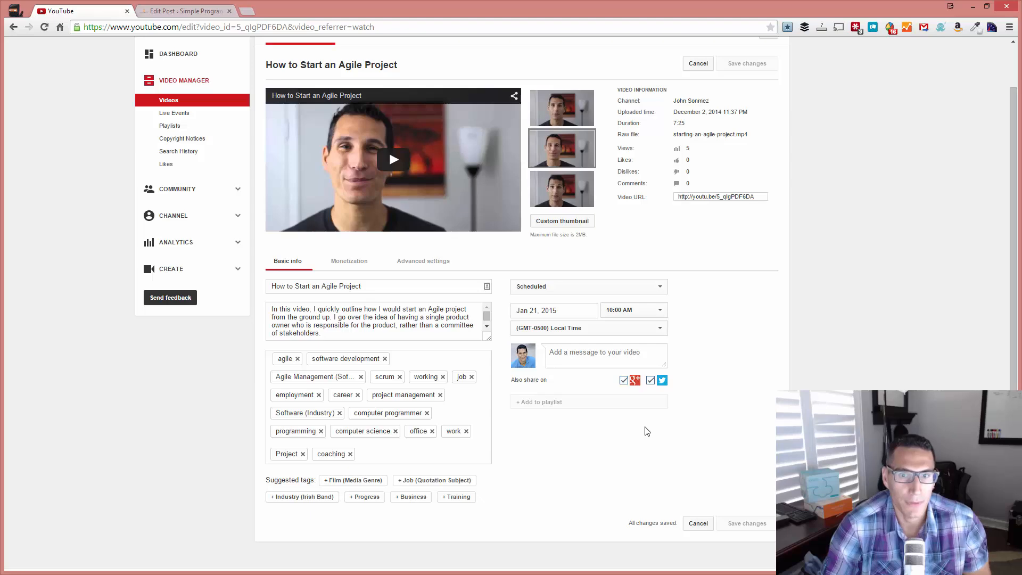
Open the video's watch page in a separate tab and skip forward to about 1:37 and 3:58
scroll(551, 439, up, 1)
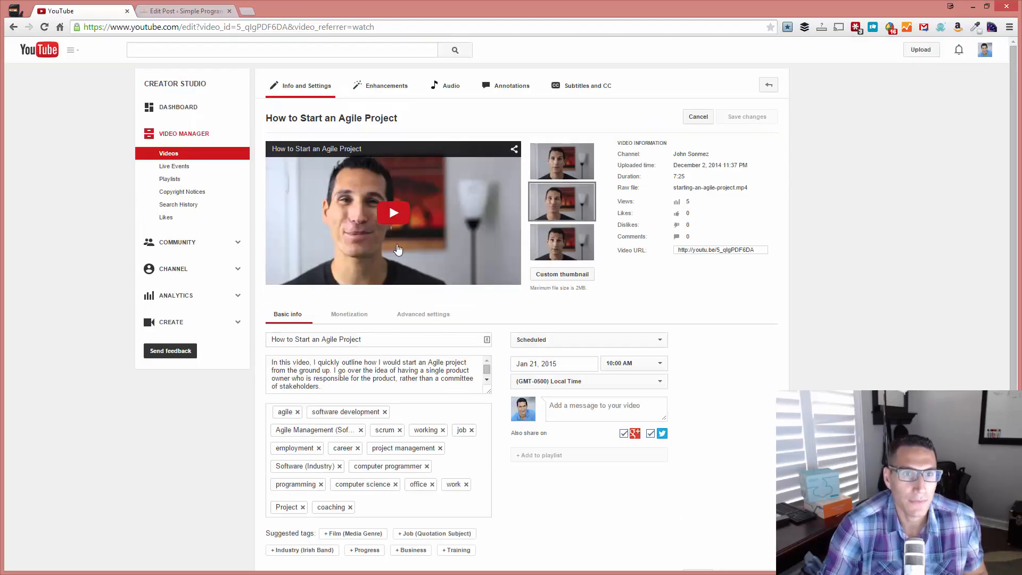
click(320, 150)
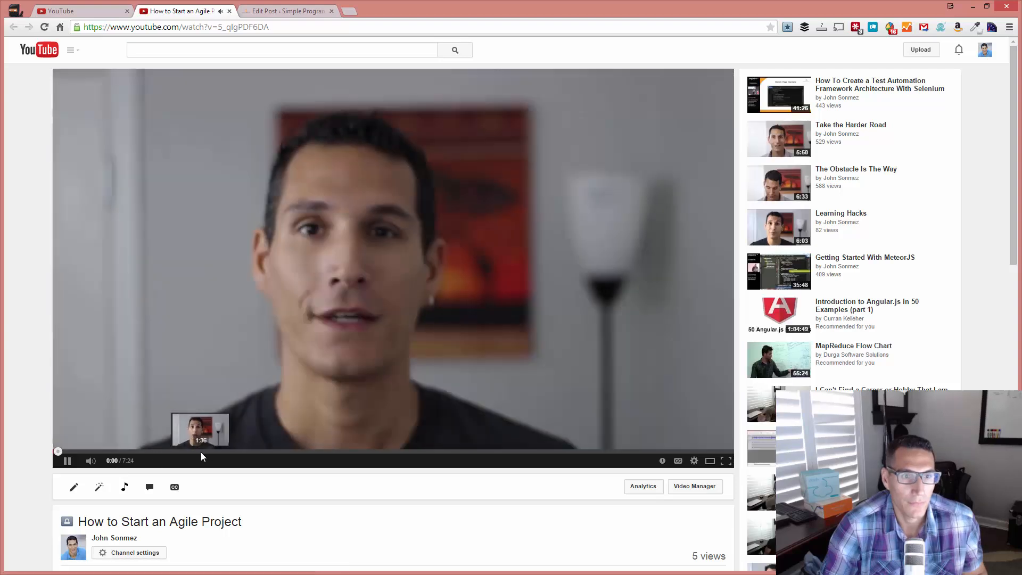
click(200, 452)
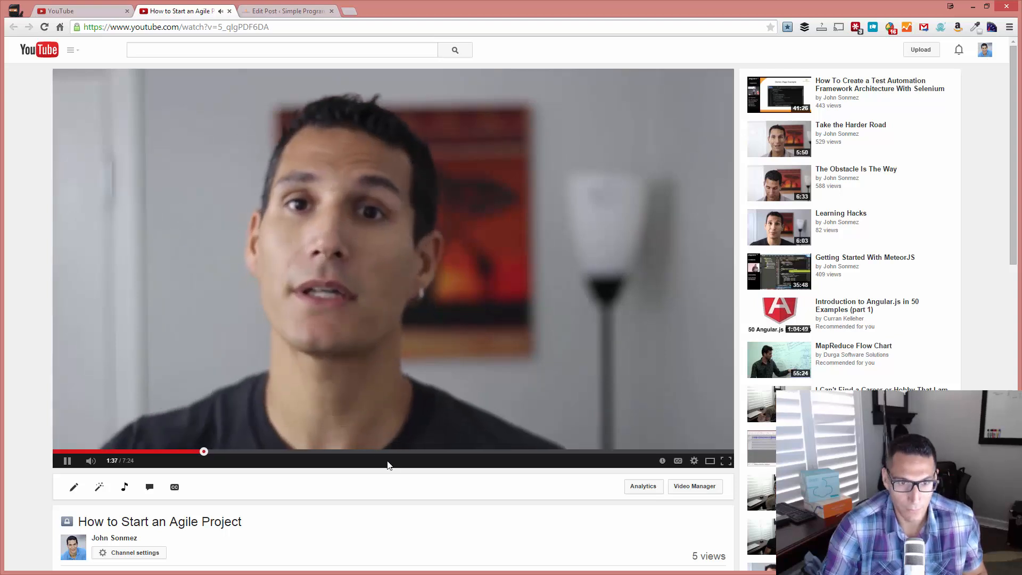
click(418, 453)
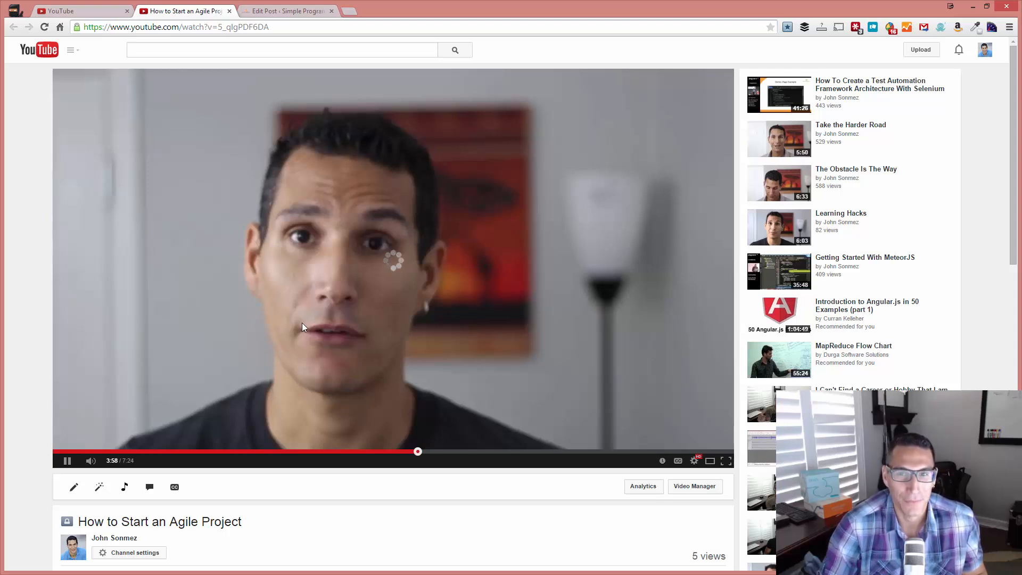
Play the video in short bursts and pause it at 4:01 on a usable frame
click(242, 341)
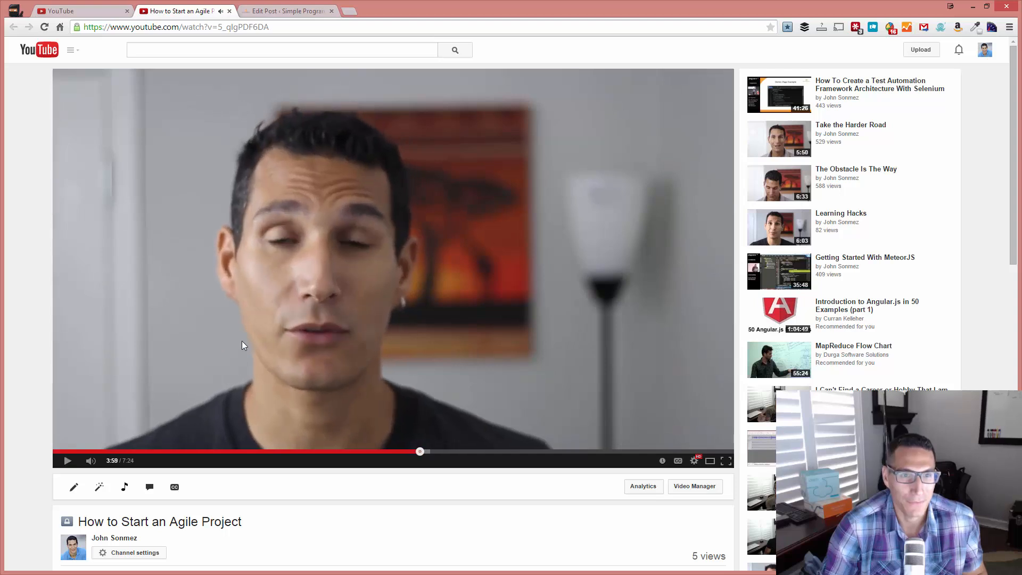
click(220, 351)
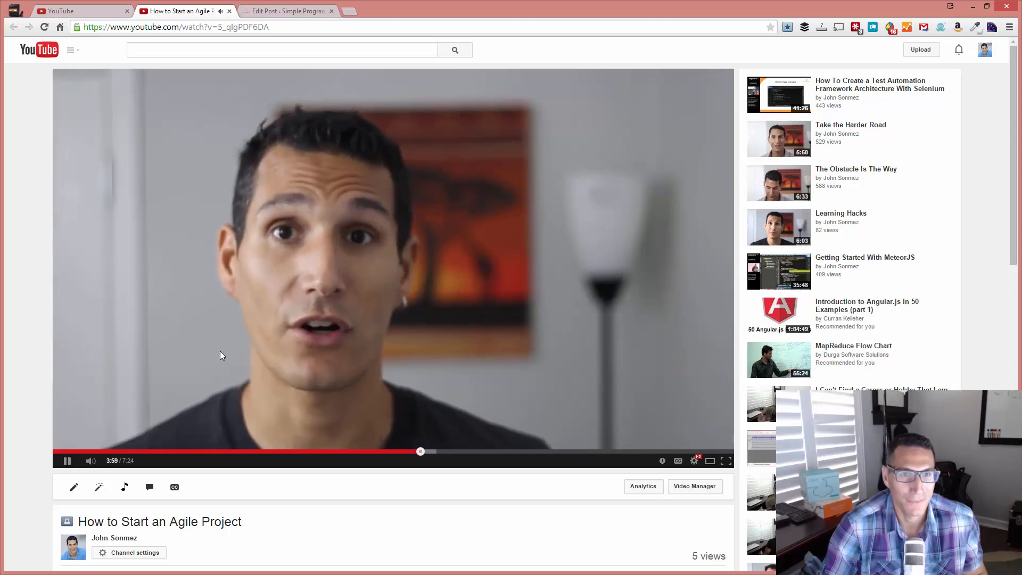
click(221, 352)
click(220, 351)
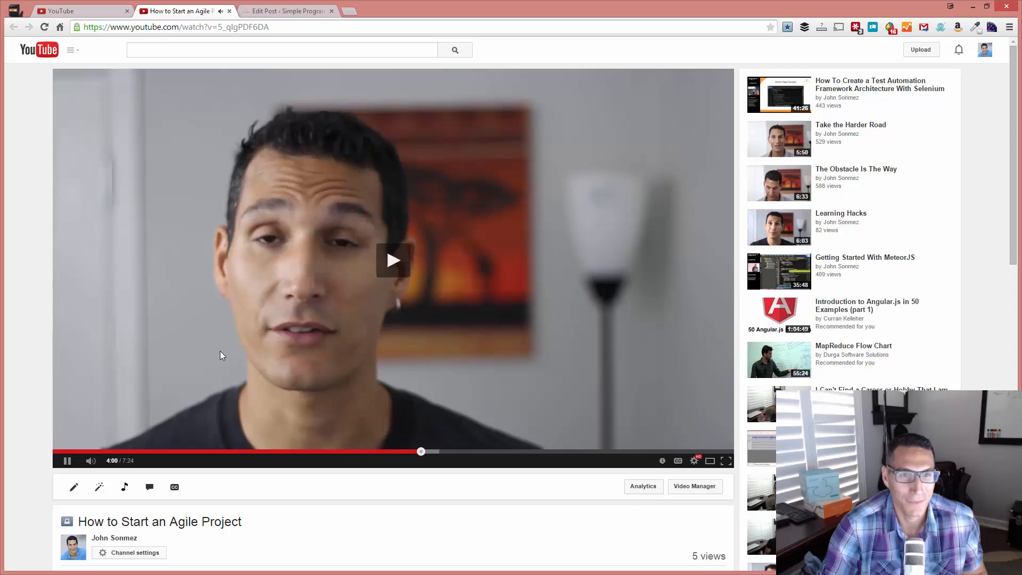
click(220, 351)
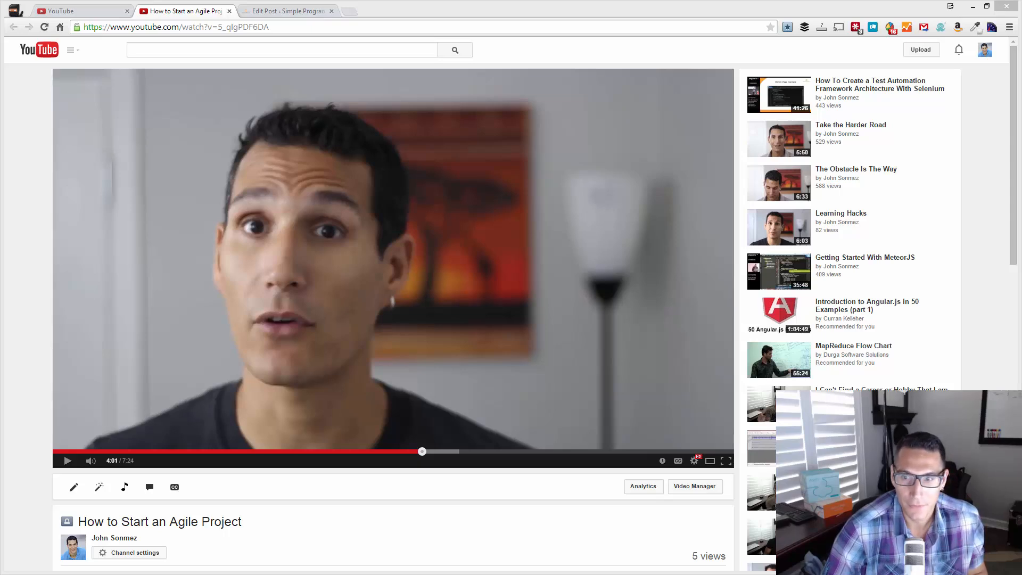
drag(914, 421, 830, 574)
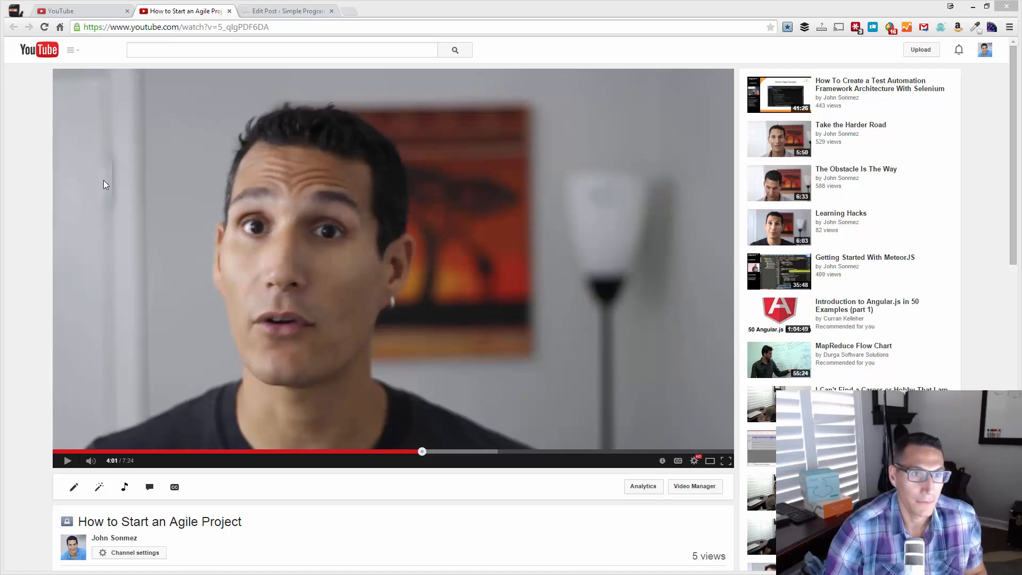
key(Print)
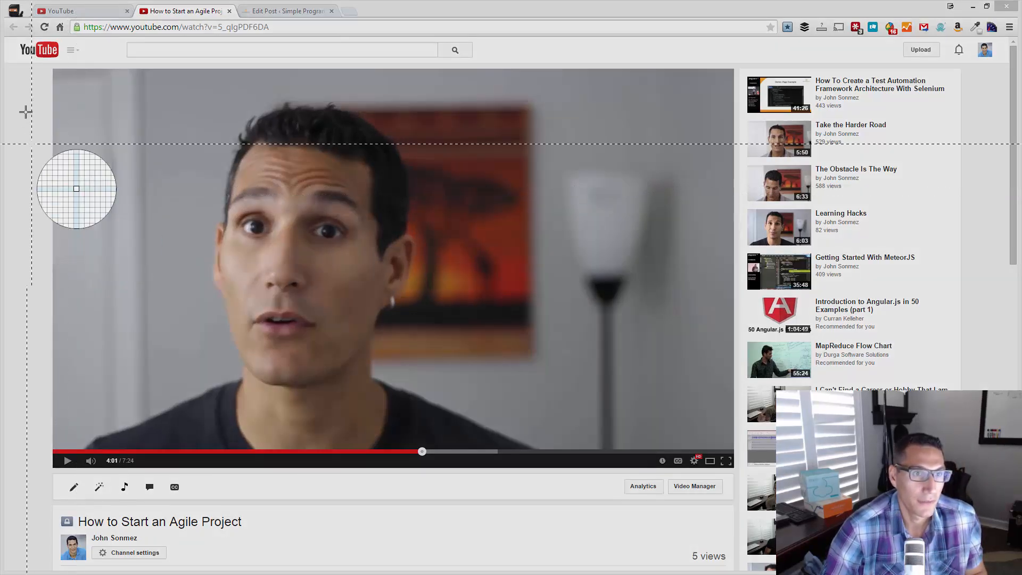
key(Escape)
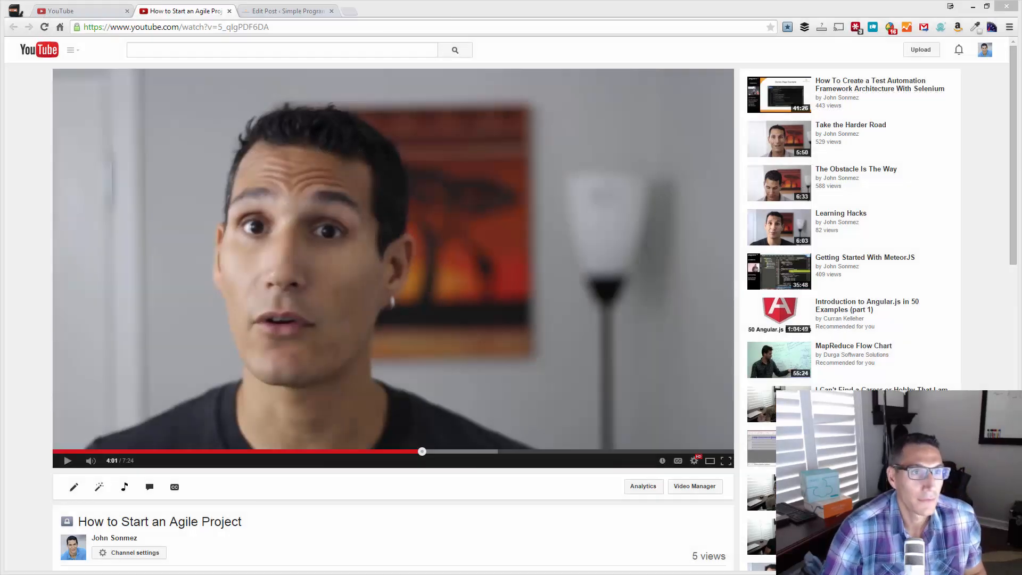
Capture the whole paused video frame with Greenshot, upload it to Imgur, and open the uploaded image in Share As Image
key(Print)
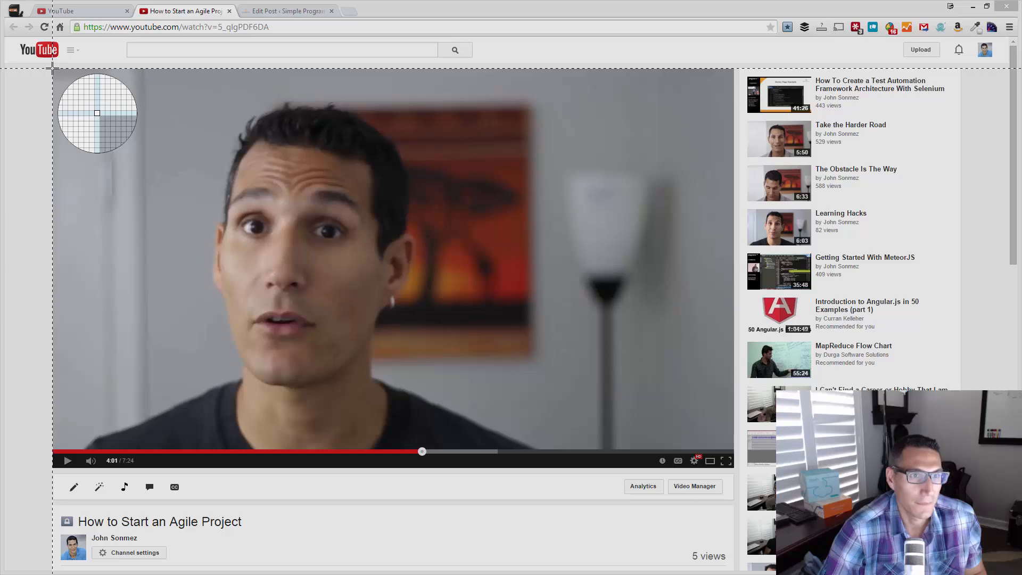
drag(53, 68, 734, 450)
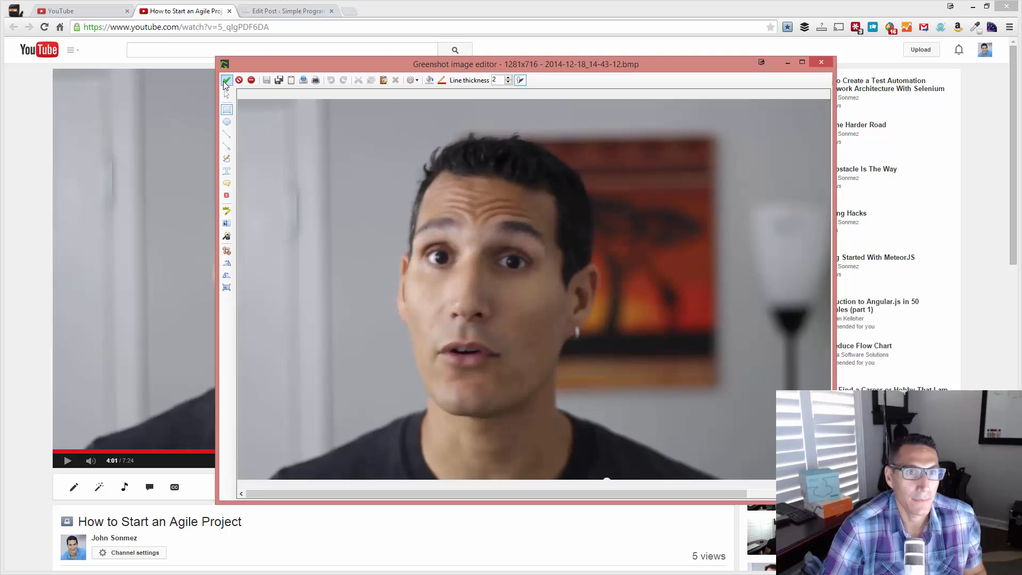
click(226, 80)
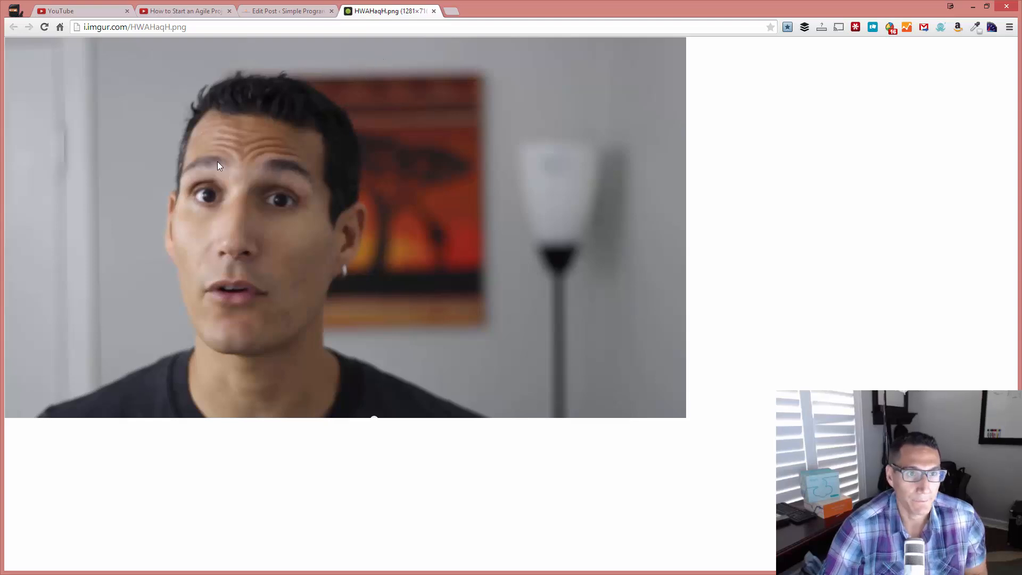
right_click(279, 159)
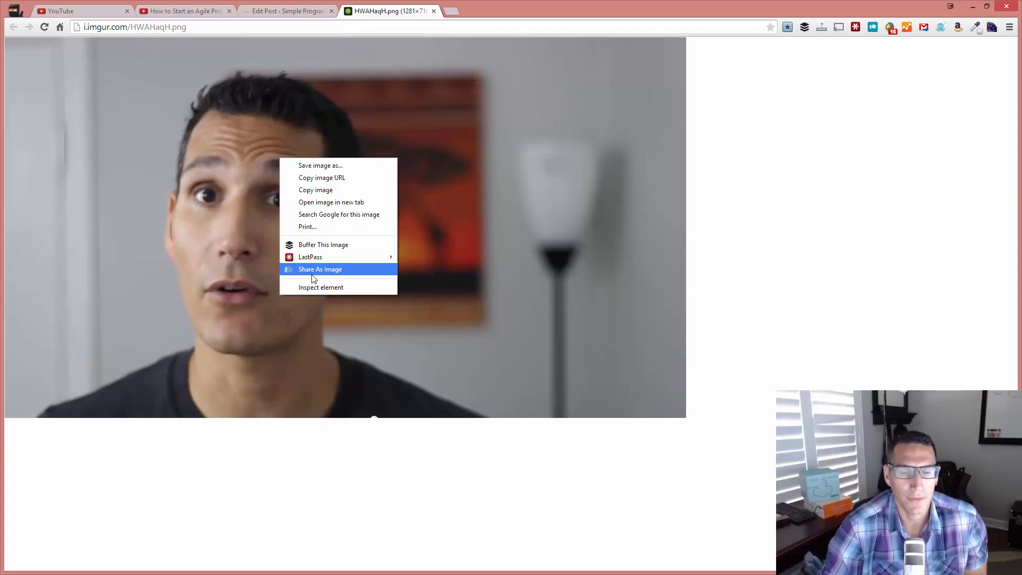
click(347, 269)
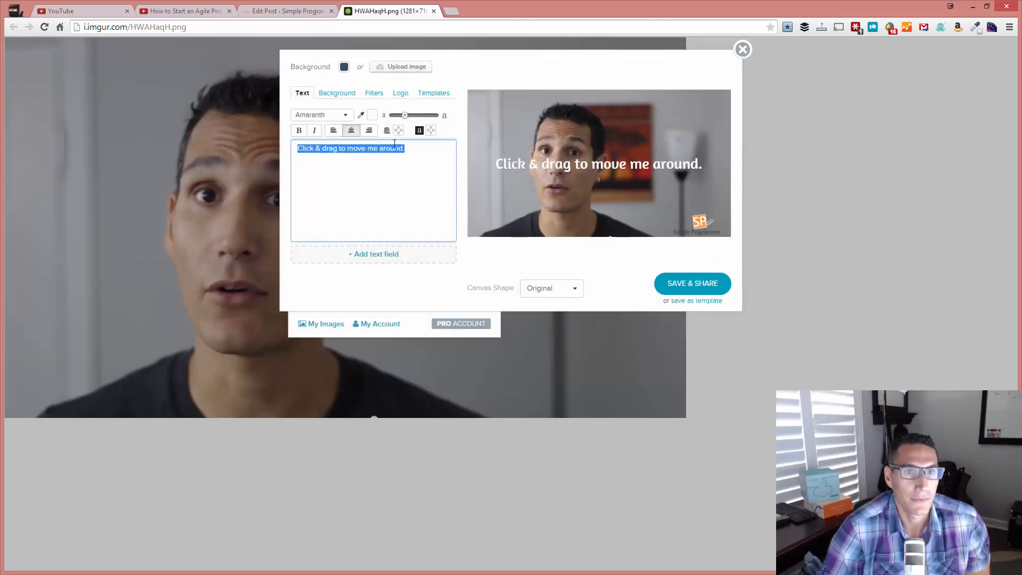
Replace the placeholder caption with "How to" and add two more text fields reading "START" and "an Agile Project"
drag(420, 149, 270, 148)
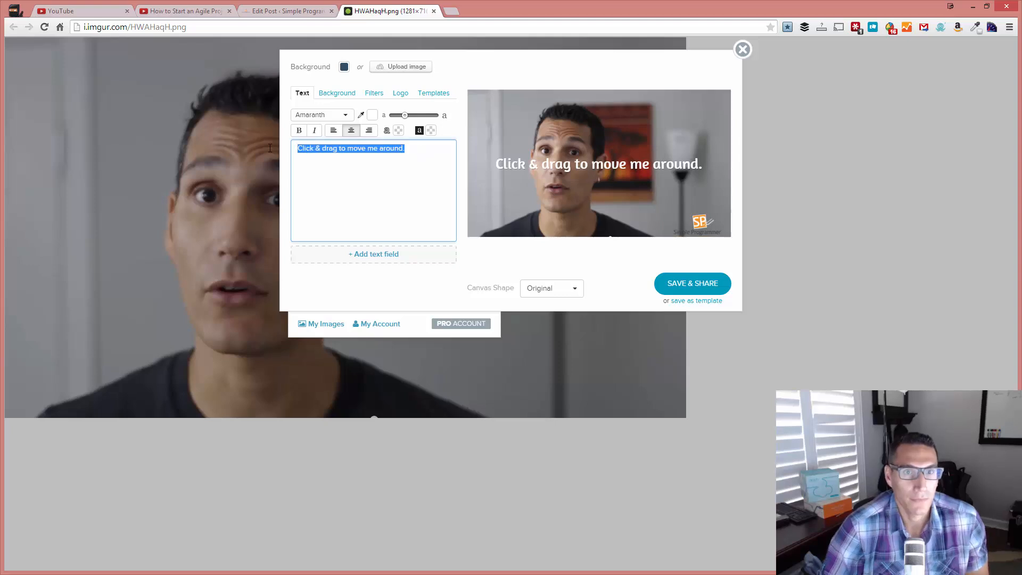
text(How to)
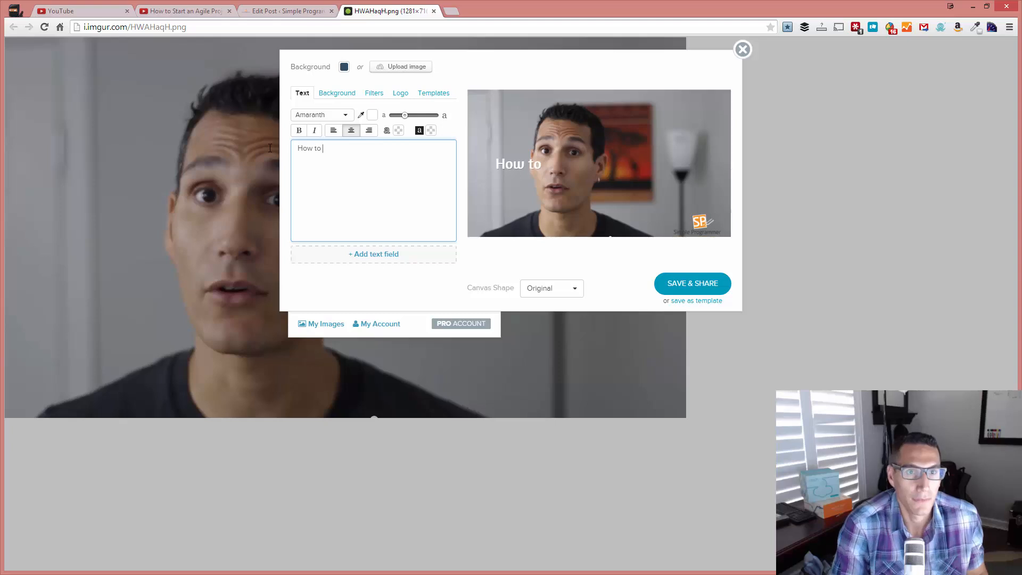
click(352, 261)
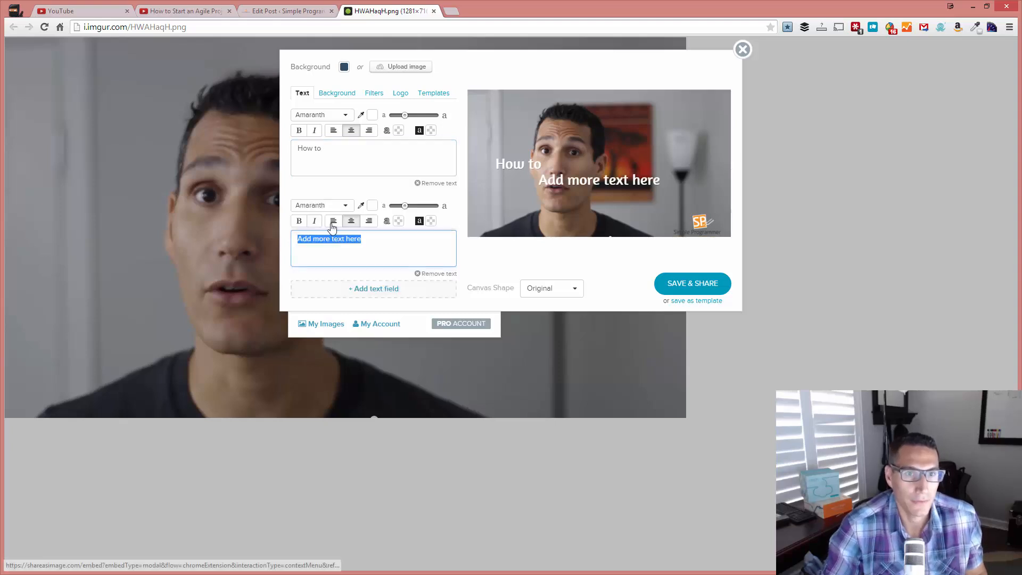
text(ST)
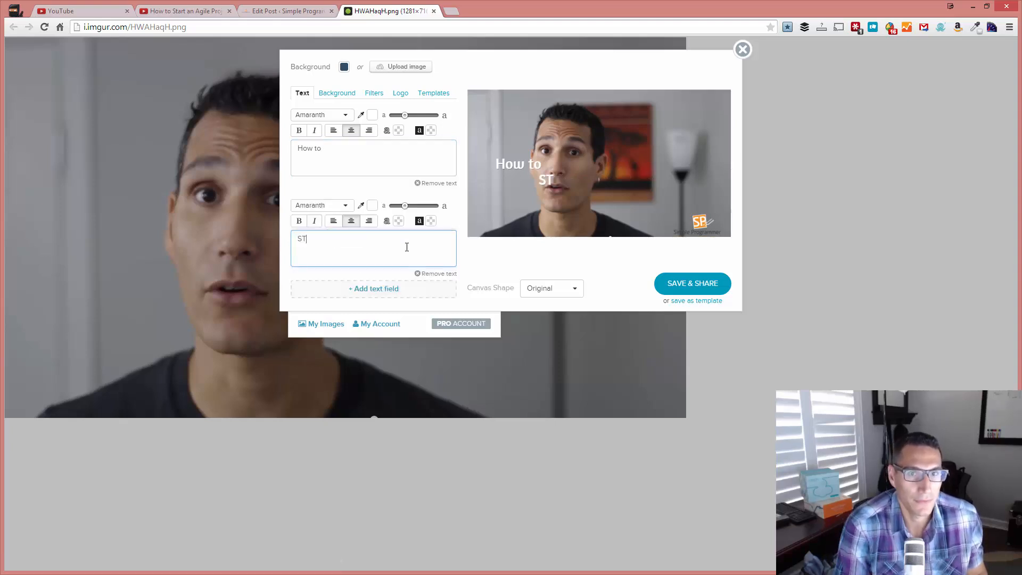
text(ART)
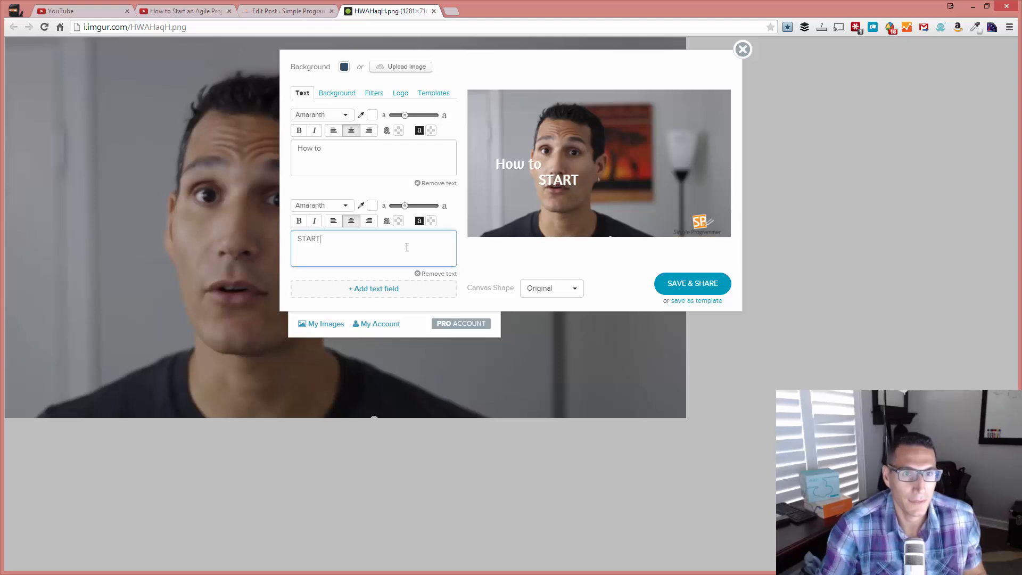
click(359, 290)
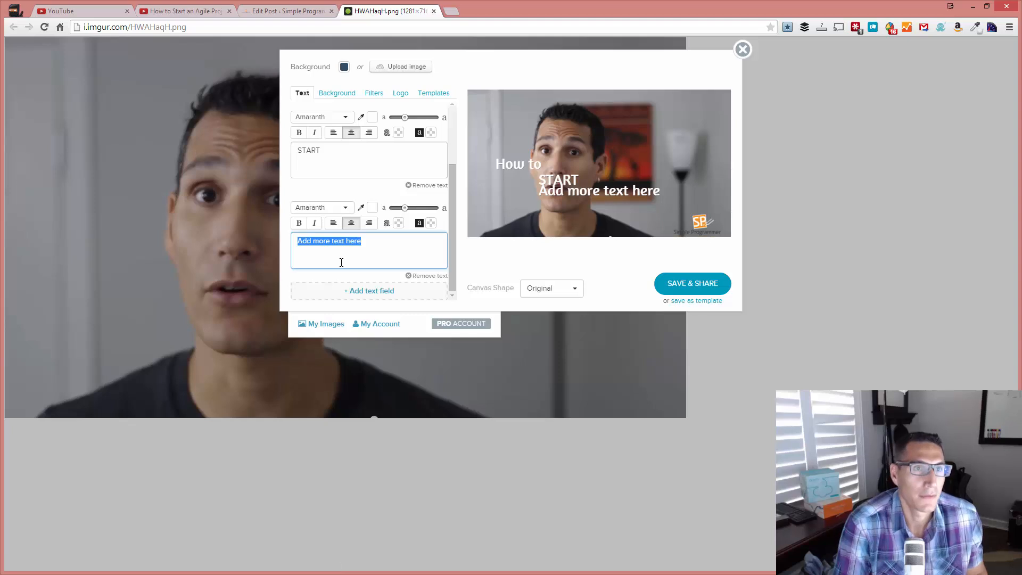
text(A)
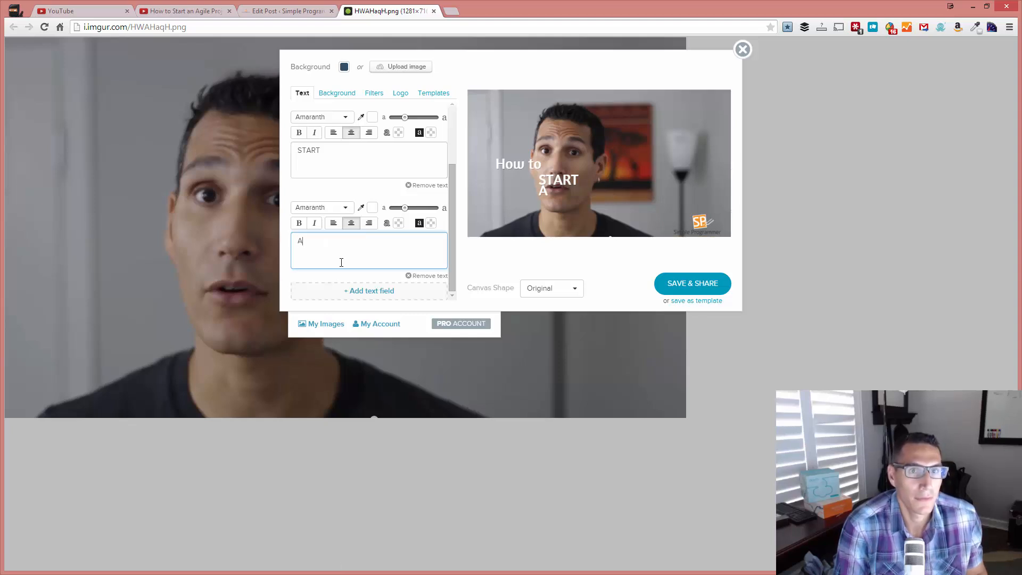
text(n Agile)
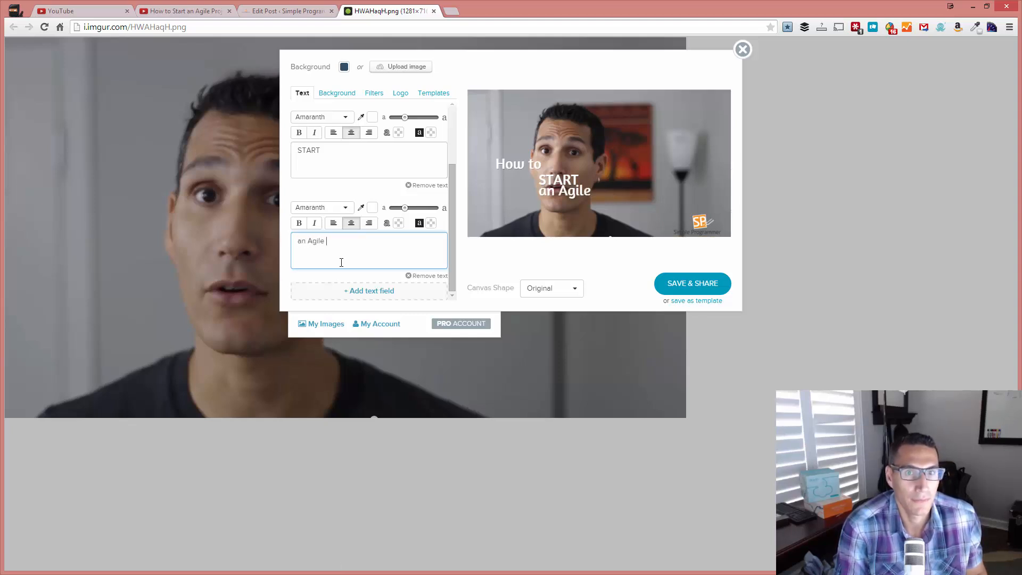
text( Project)
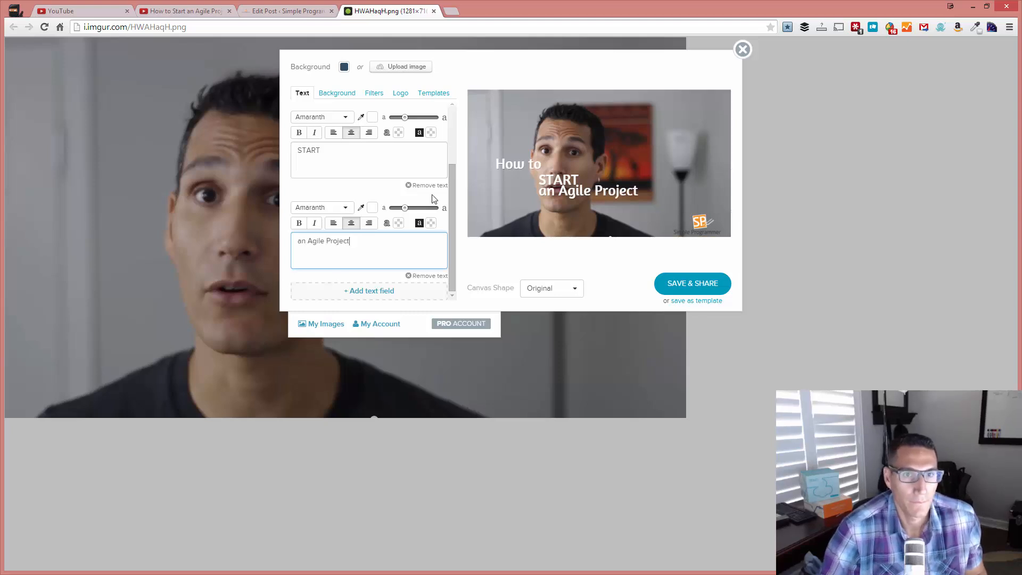
Place "How to" in the image's upper-left corner, "START" right of the face, and "an Agile Project" near the bottom edge
drag(505, 167, 494, 117)
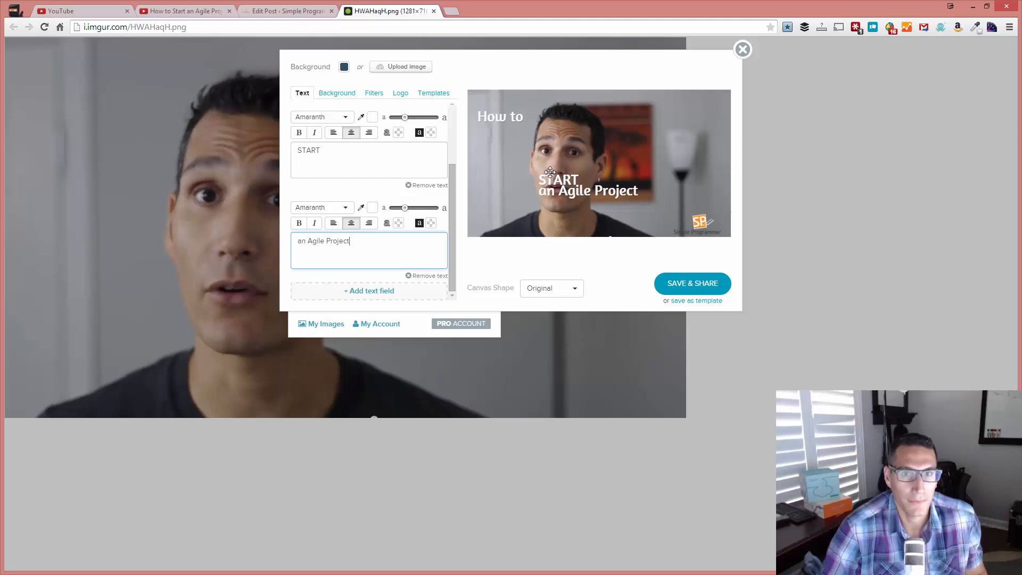
drag(551, 172, 631, 137)
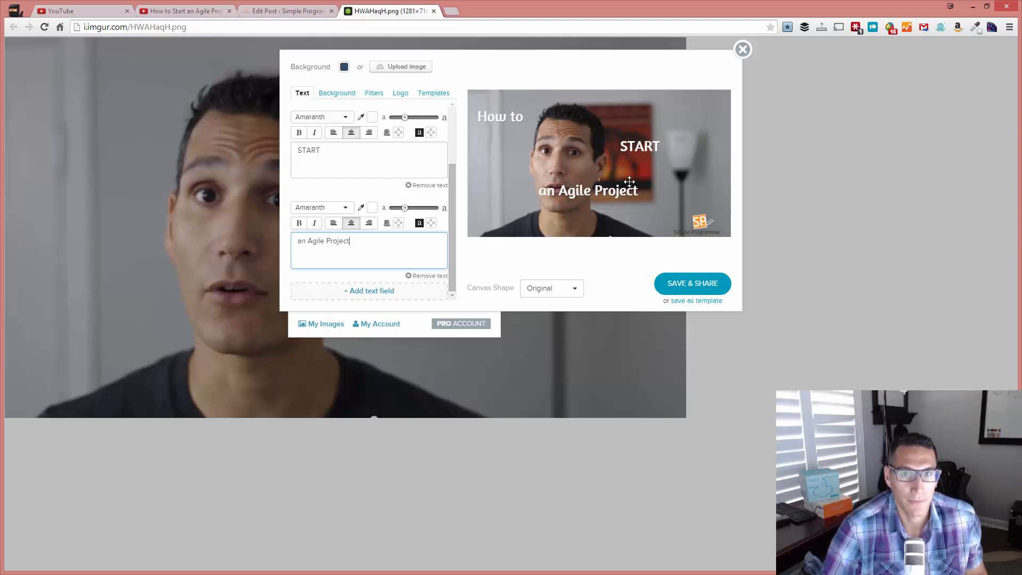
drag(612, 192, 628, 216)
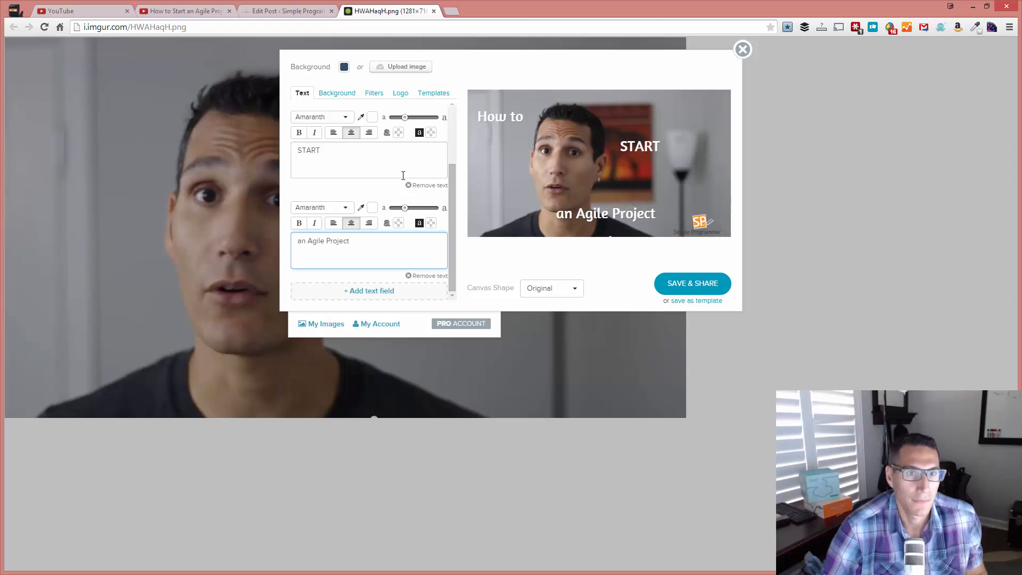
Enlarge "START" to nearly the maximum size, set its font to Permanent Marker, and shift it left to fit inside the image
drag(405, 117, 436, 118)
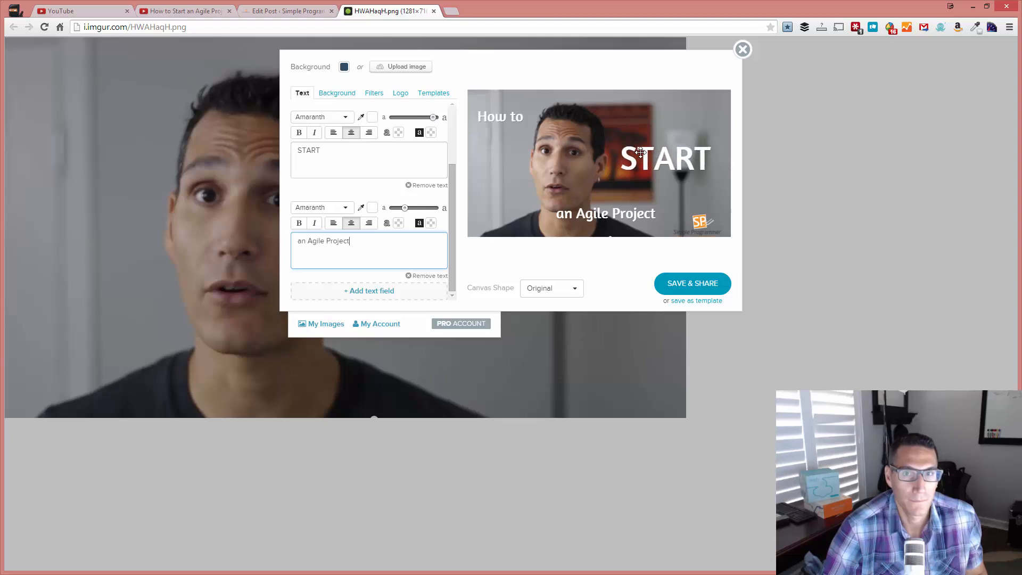
drag(640, 153, 638, 152)
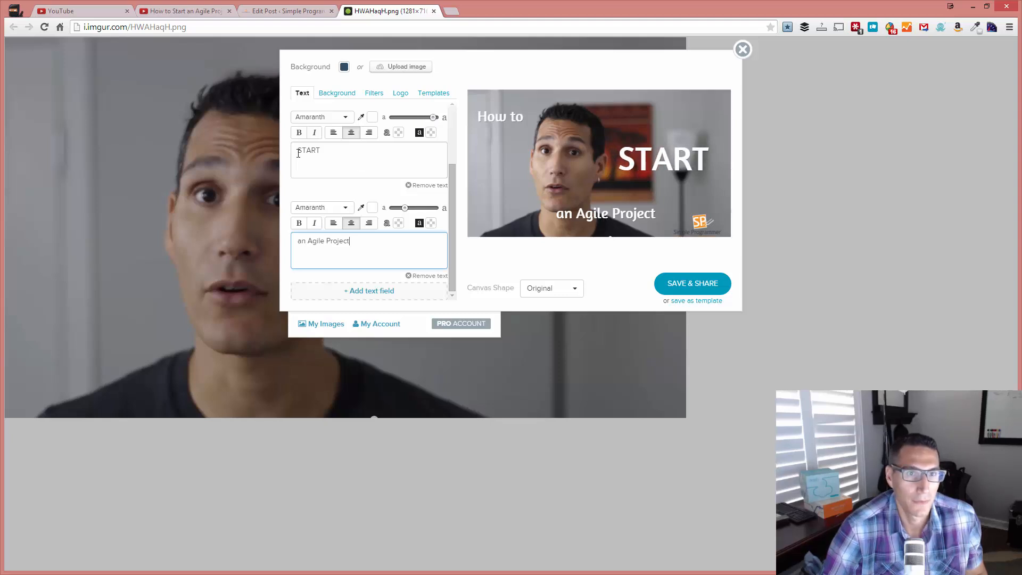
click(320, 117)
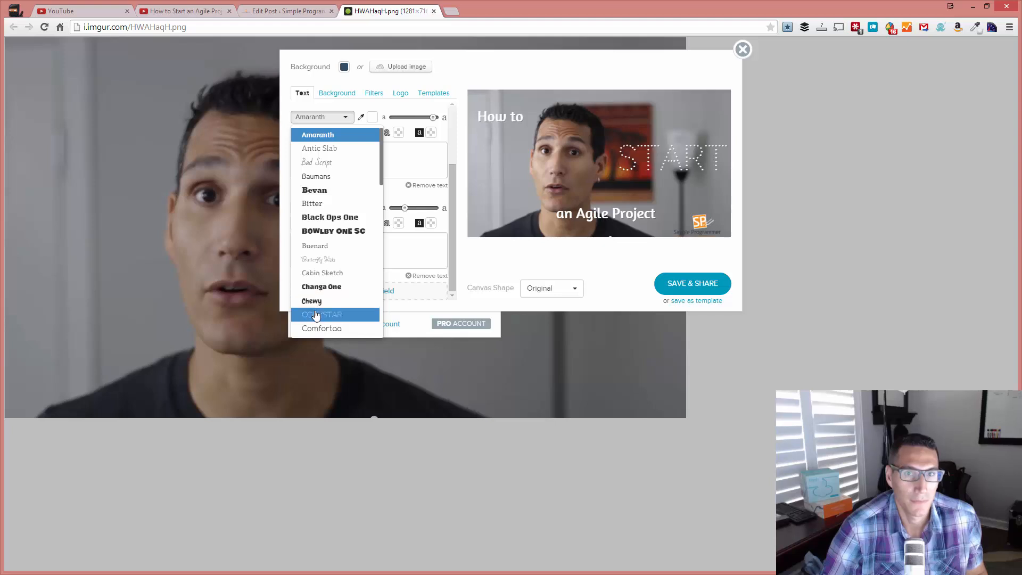
scroll(317, 315, down, 2)
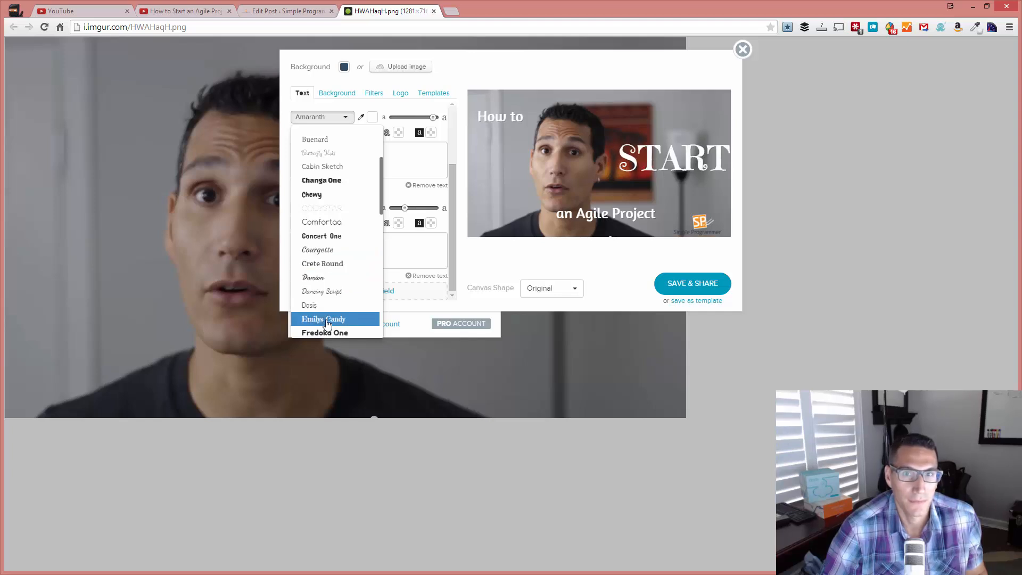
scroll(327, 322, down, 2)
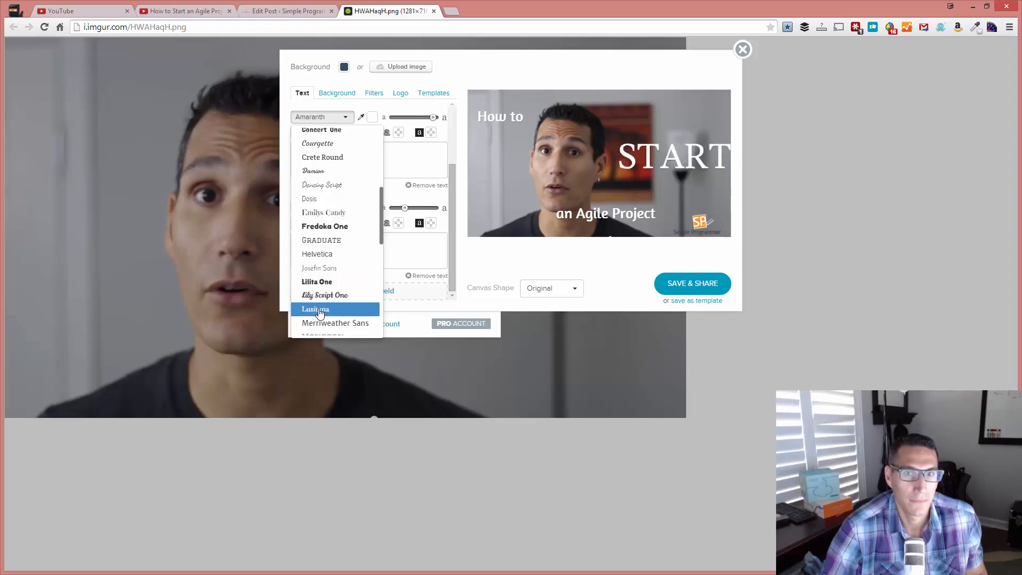
scroll(323, 326, down, 3)
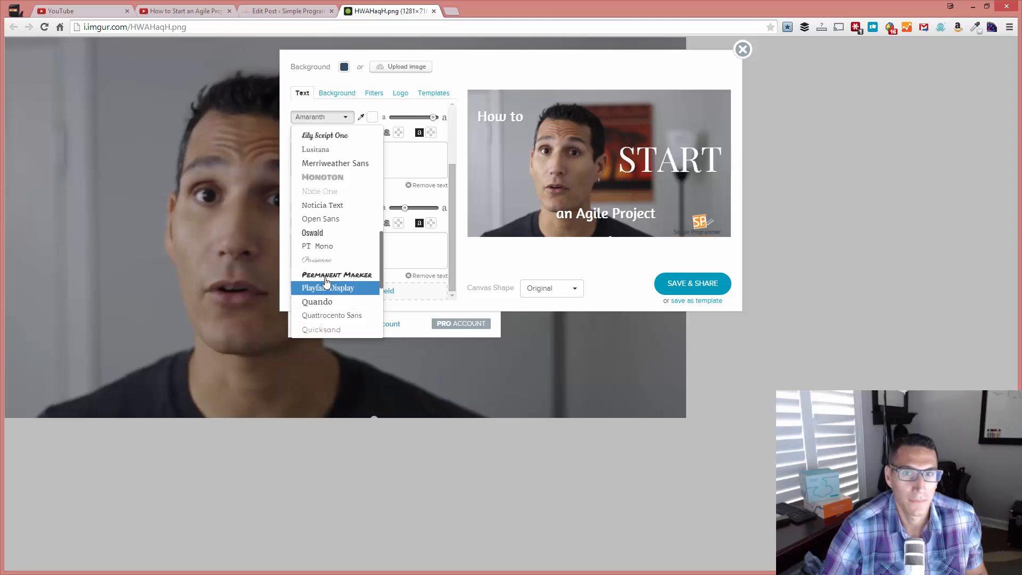
click(326, 276)
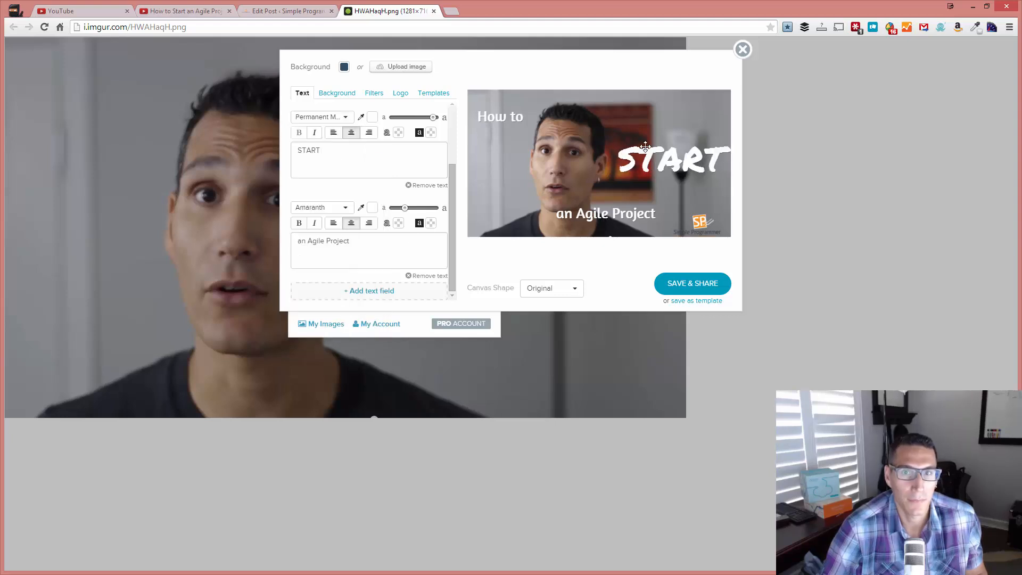
mouse_move(657, 158)
mouse_down()
mouse_move(618, 159)
mouse_move(634, 159)
mouse_up()
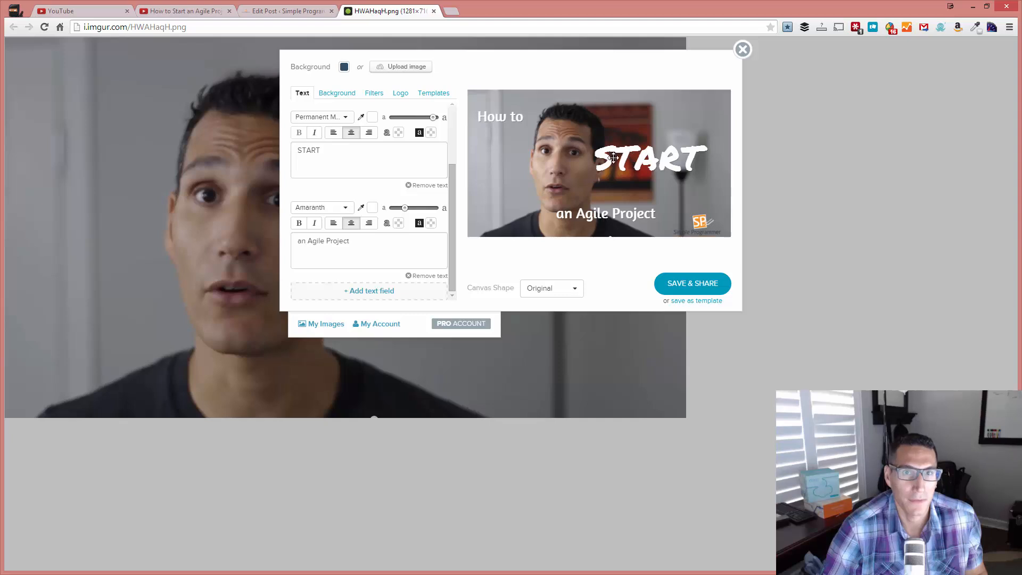
Nudge "How to" slightly to the right and give "START" a black outline
drag(507, 114, 516, 115)
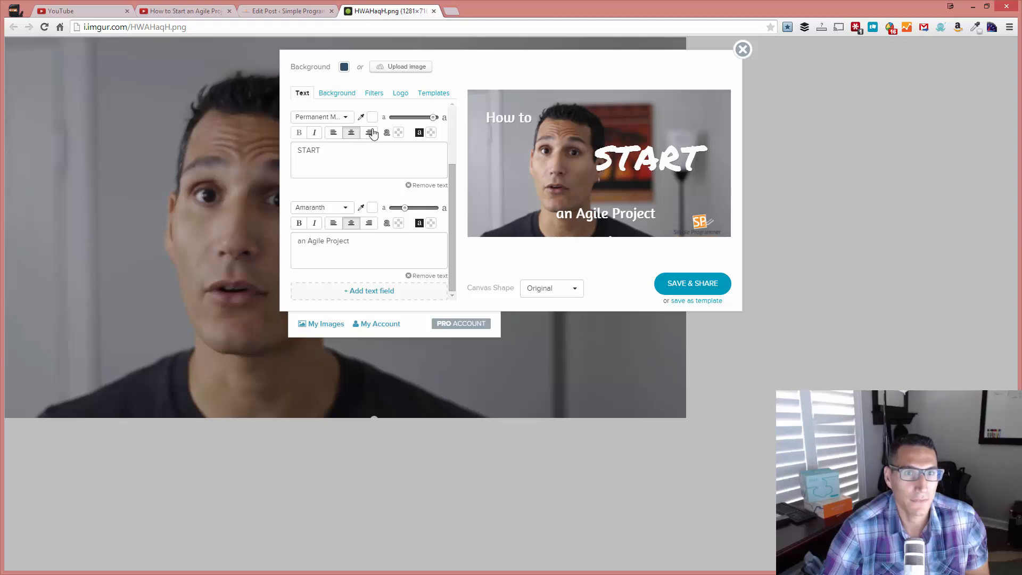
click(398, 132)
click(357, 230)
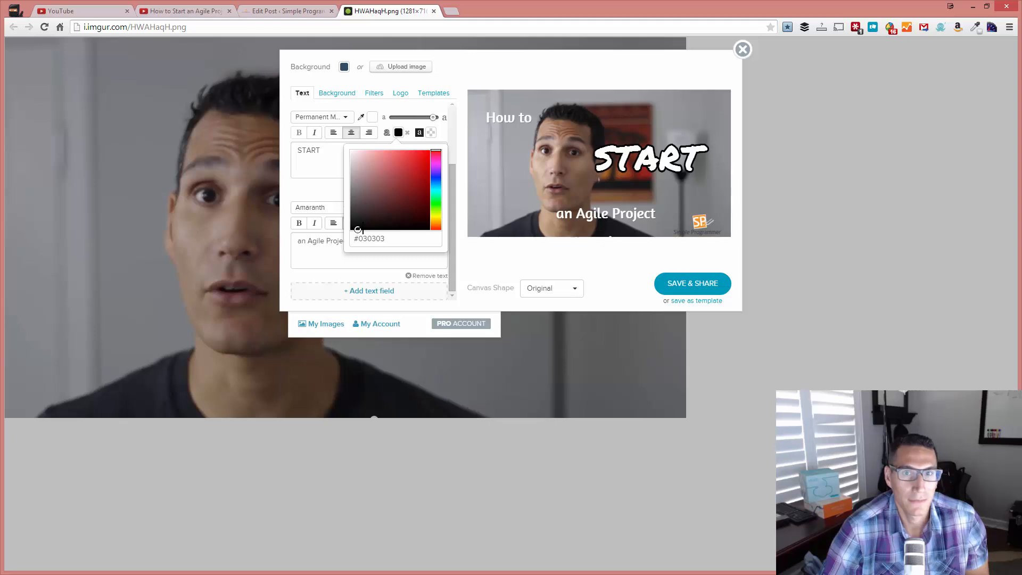
drag(357, 230, 350, 230)
click(520, 143)
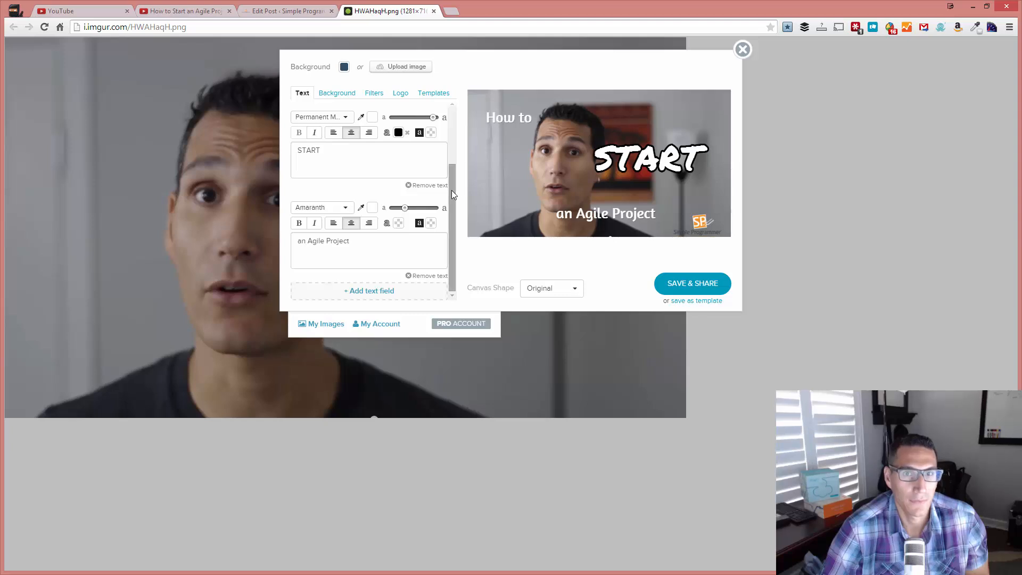
Give "How to" a black (#000000) outline, enlarge it slightly, and shift it a little left and up
drag(452, 191, 462, 152)
scroll(352, 152, up, 1)
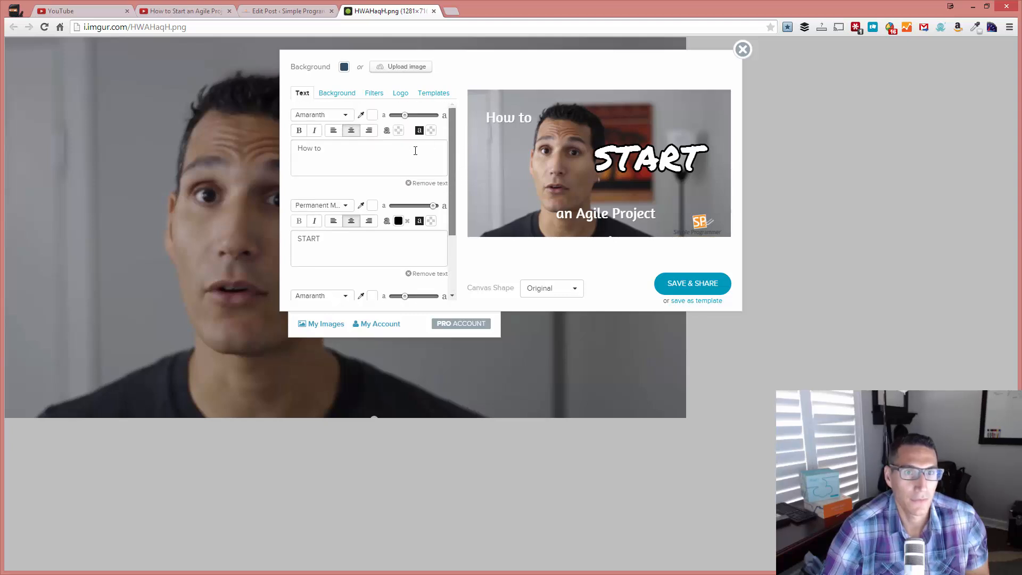
click(353, 146)
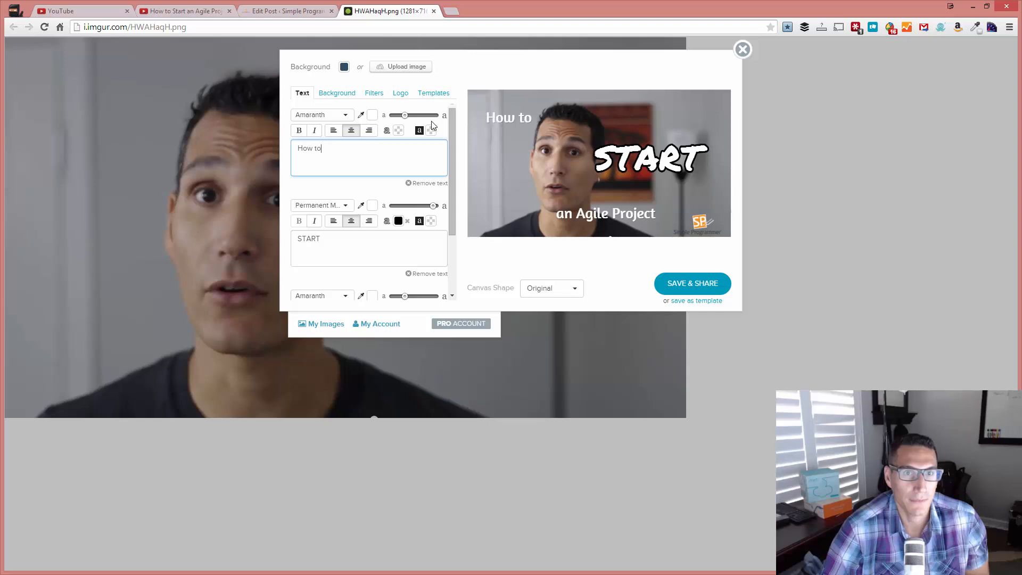
click(399, 131)
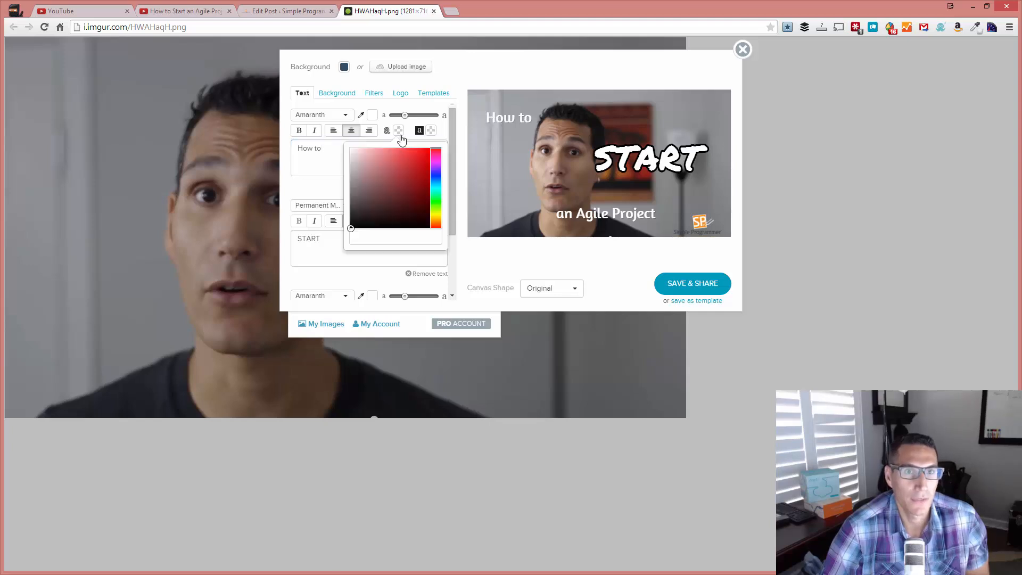
click(368, 219)
drag(342, 230, 327, 237)
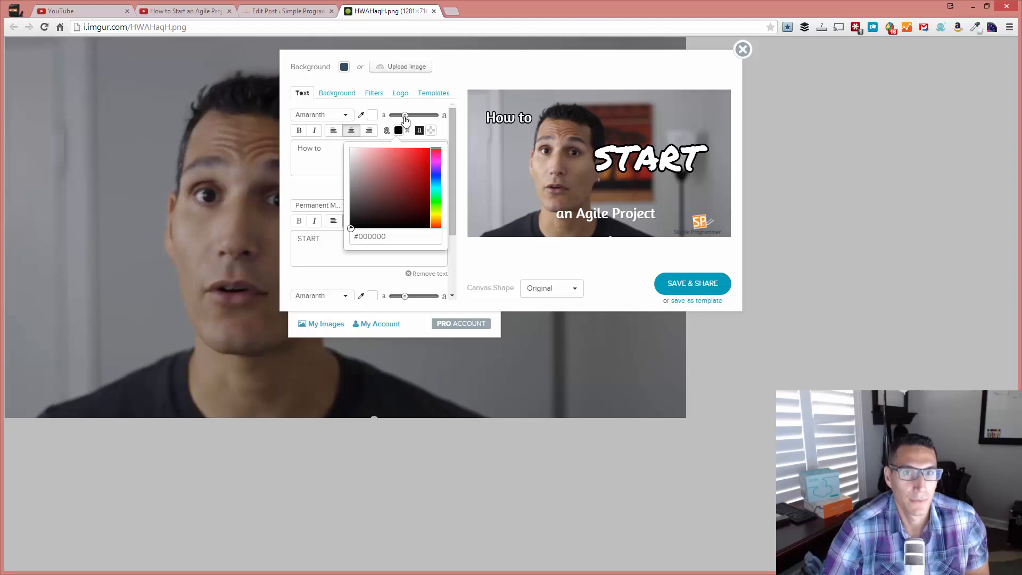
drag(405, 118, 409, 118)
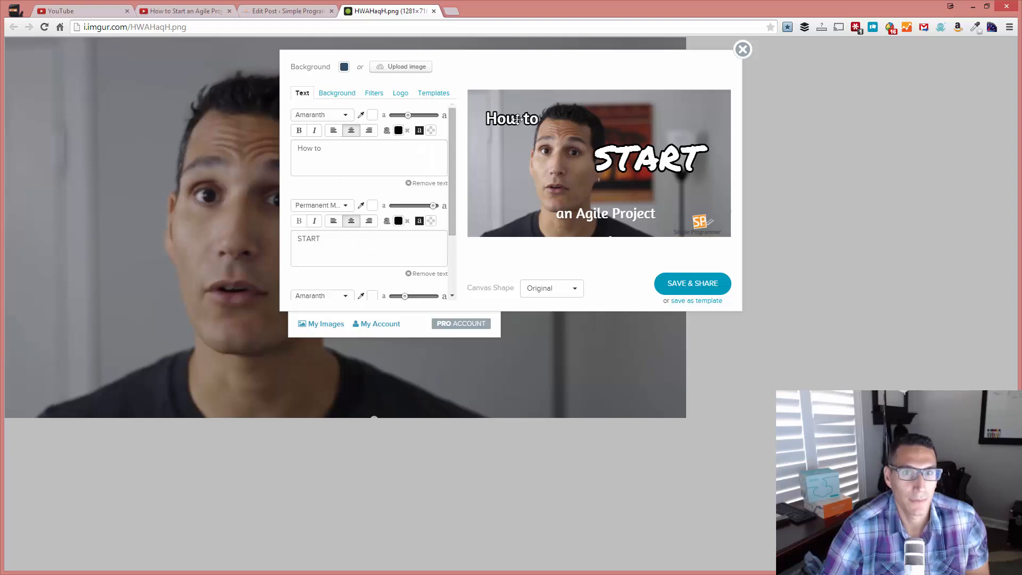
drag(518, 119, 511, 116)
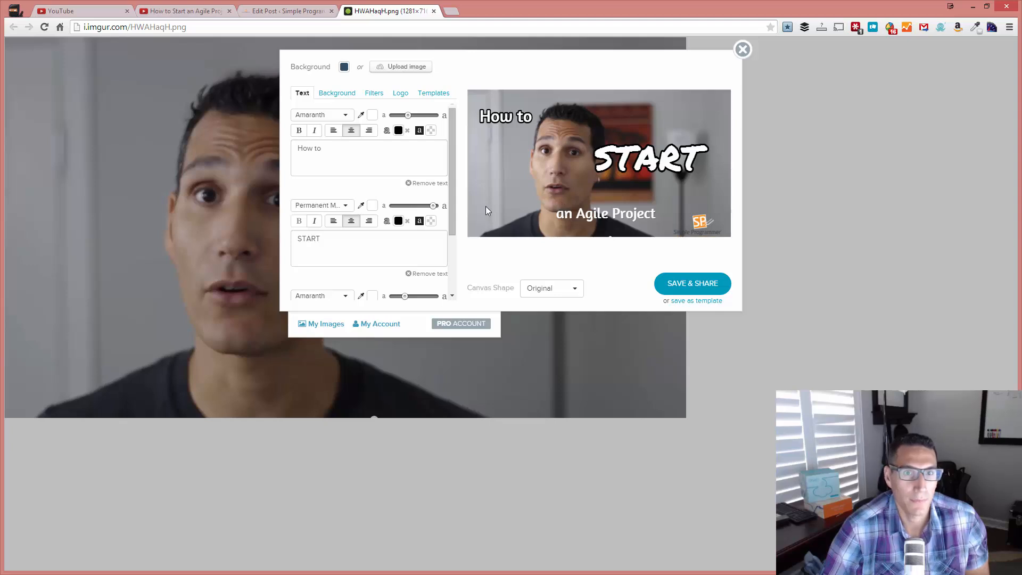
Make "an Agile Project" black (#000000) with a white (#ffffff) outline and nudge it slightly left
scroll(455, 149, down, 3)
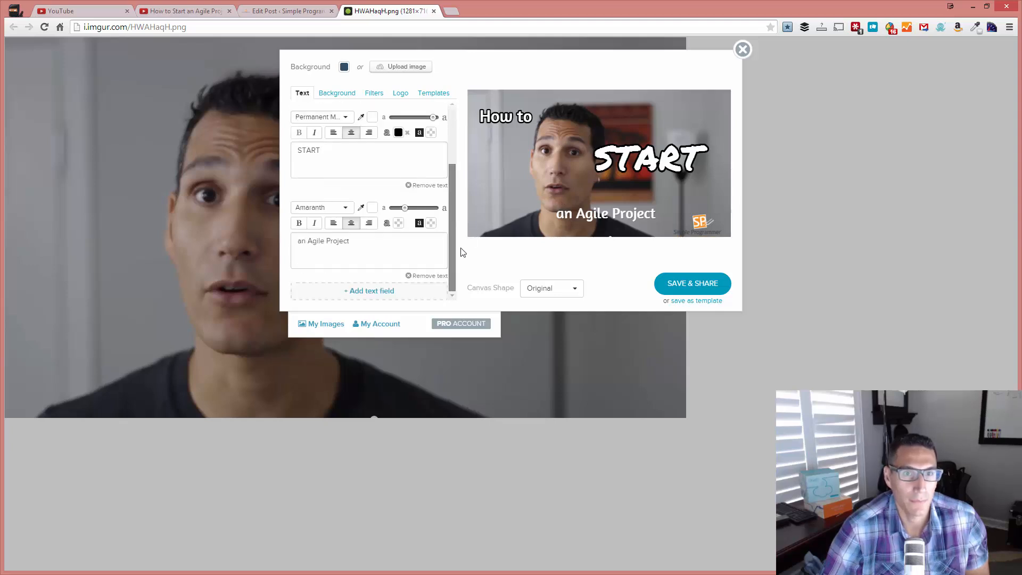
click(374, 210)
drag(333, 274, 315, 340)
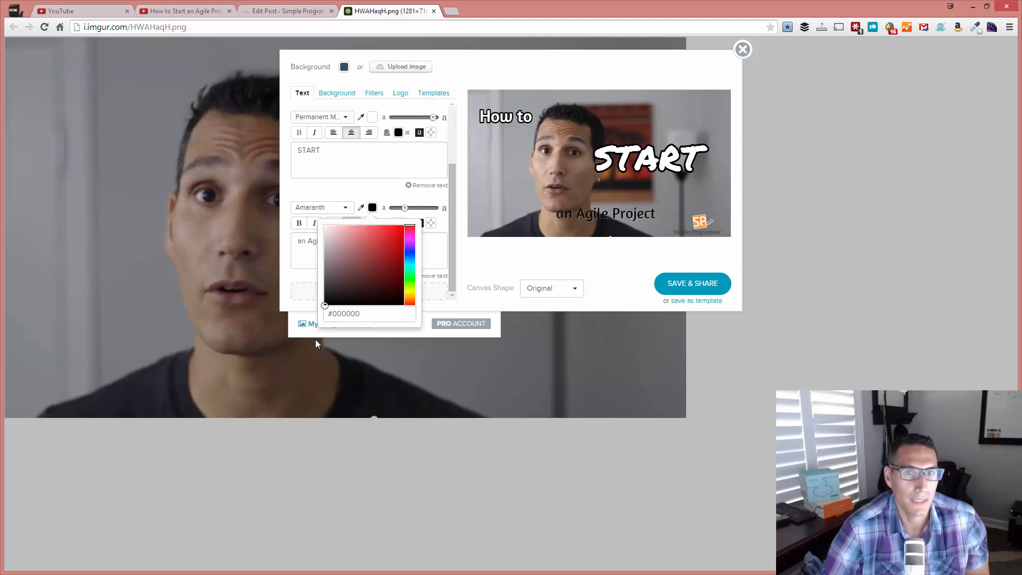
click(298, 349)
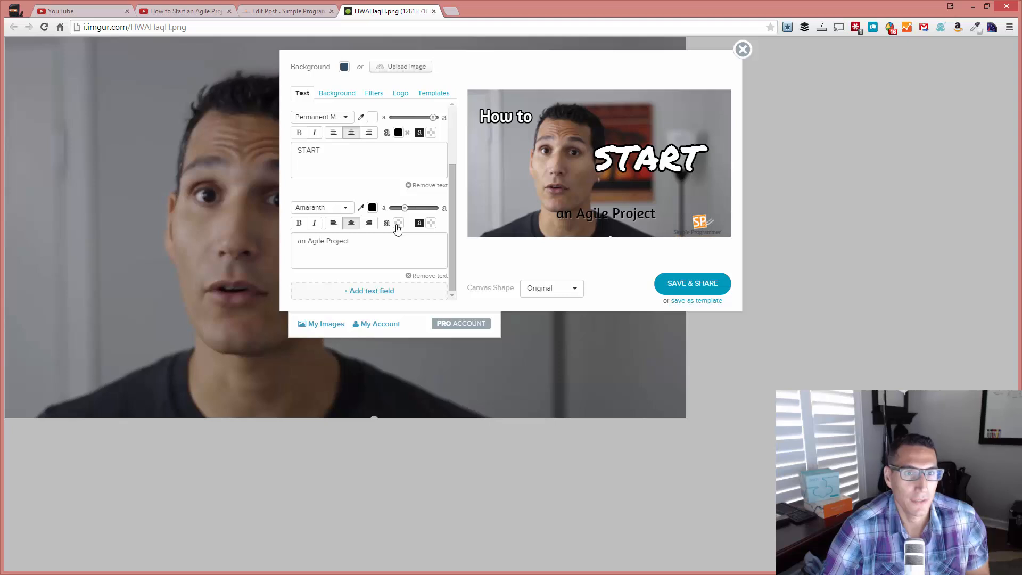
click(398, 223)
click(352, 244)
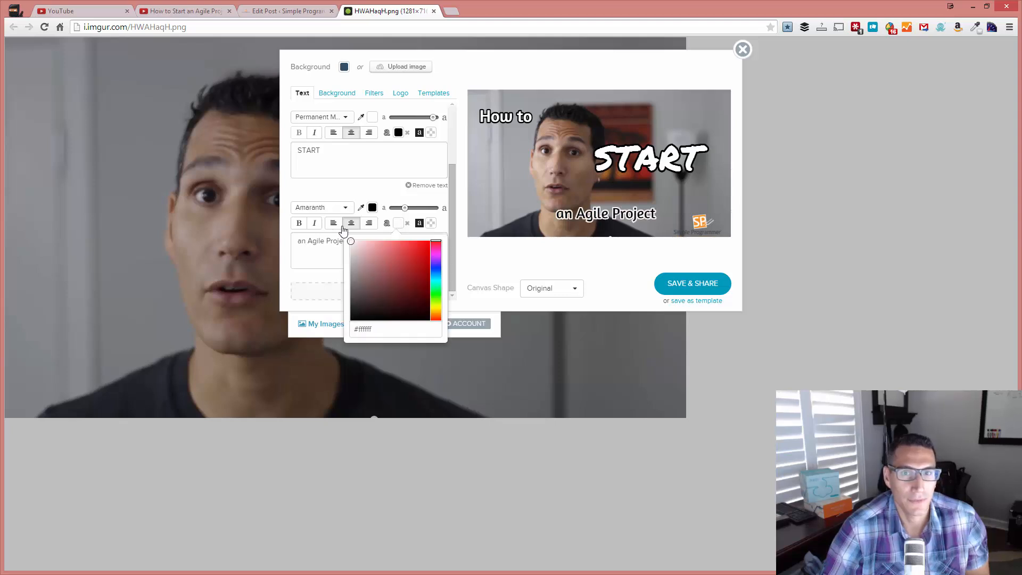
click(596, 212)
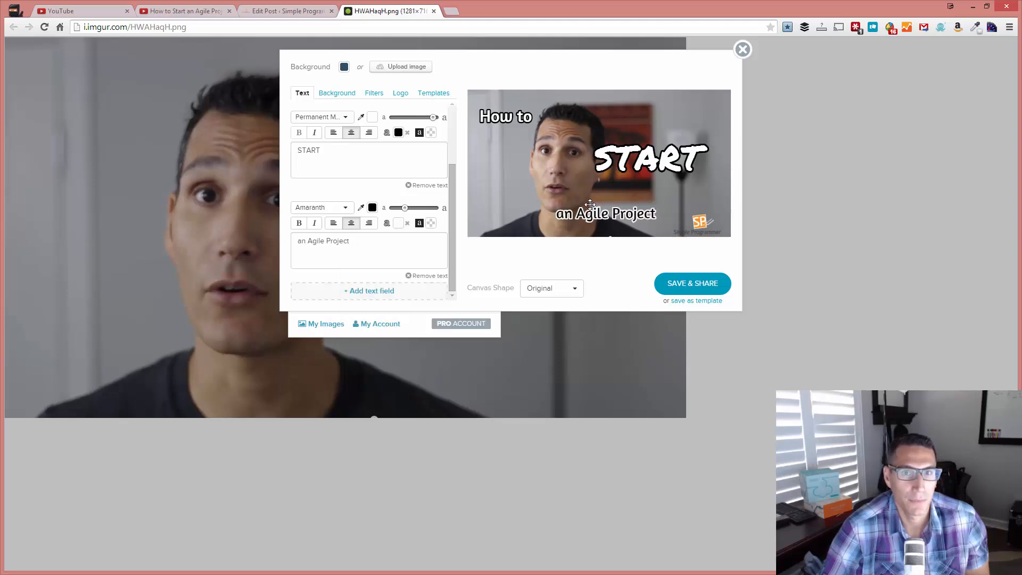
drag(590, 213, 584, 214)
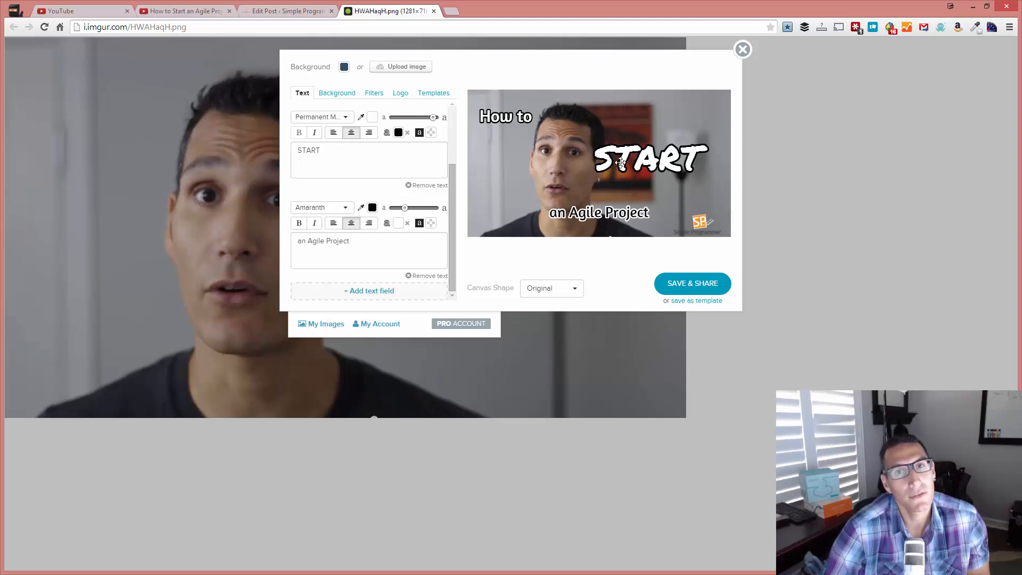
Apply the Sepia filter to the captioned image and save it
click(372, 93)
click(323, 140)
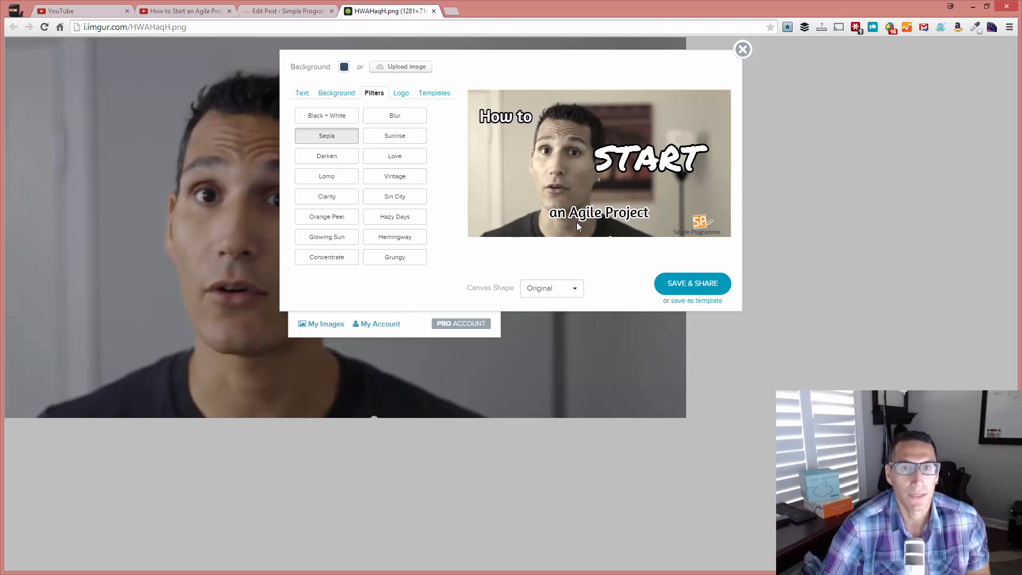
click(679, 285)
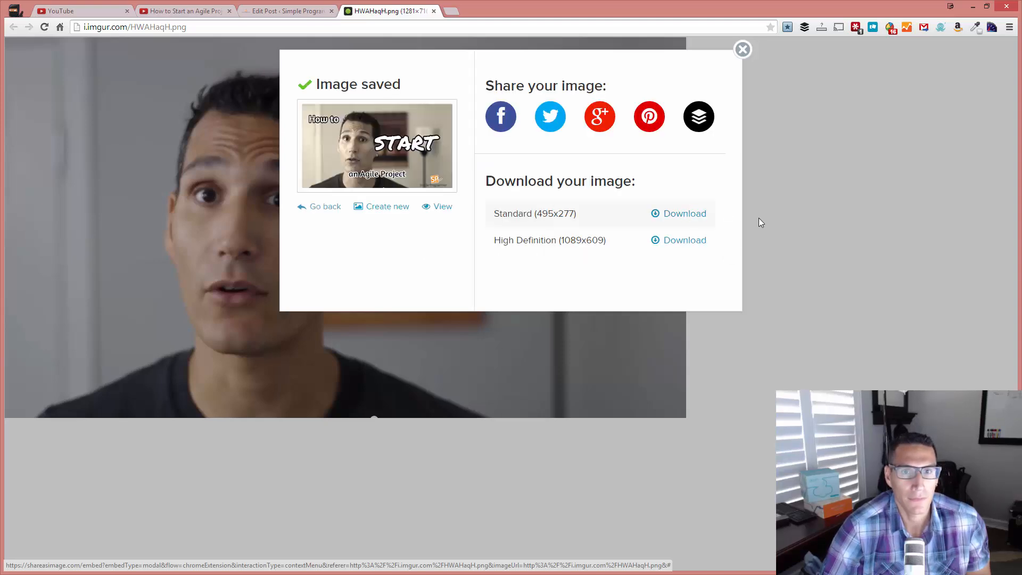
Download the Standard (495x277) version of the image and show the downloaded file in its folder
click(700, 215)
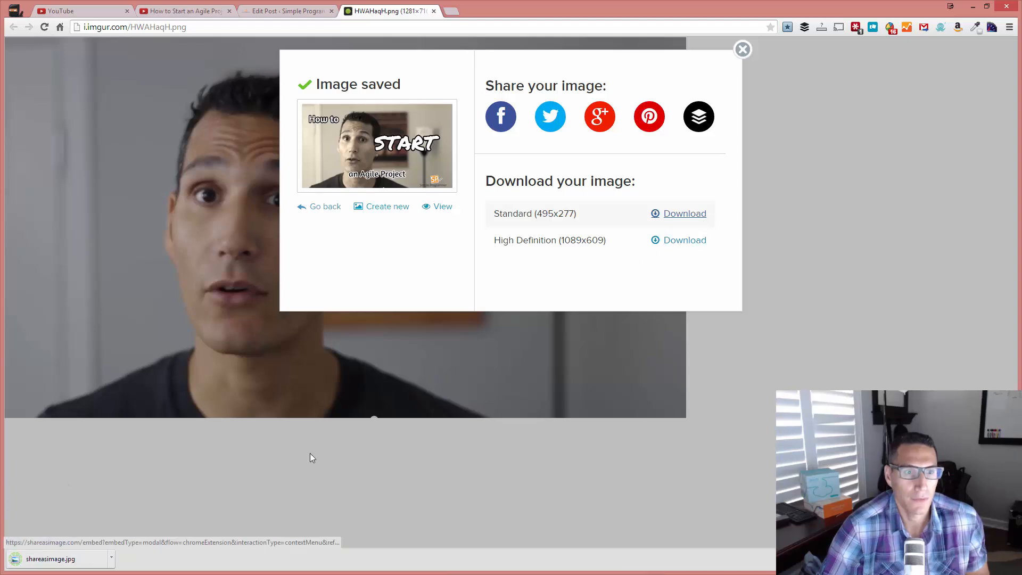
right_click(101, 563)
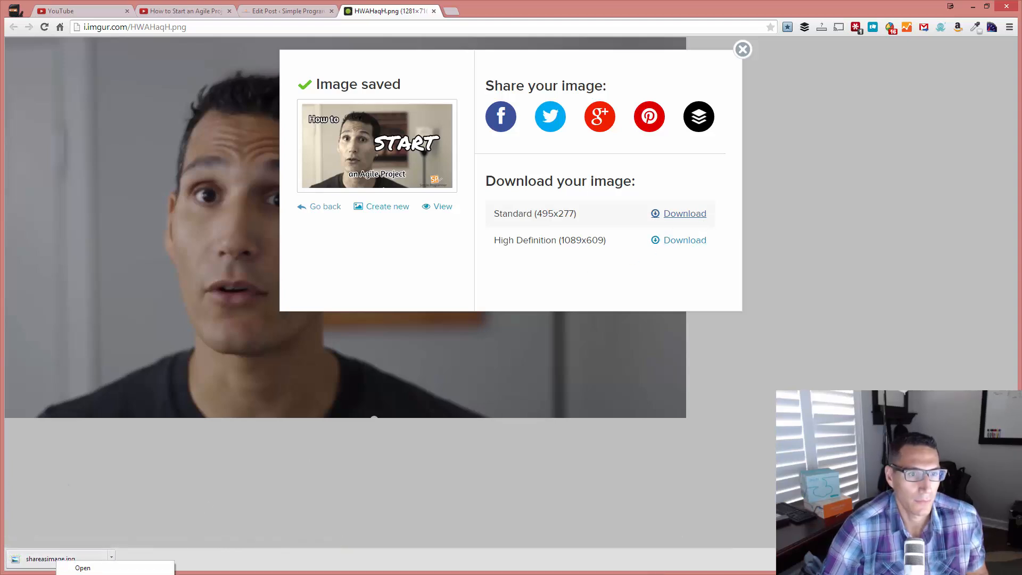
click(109, 574)
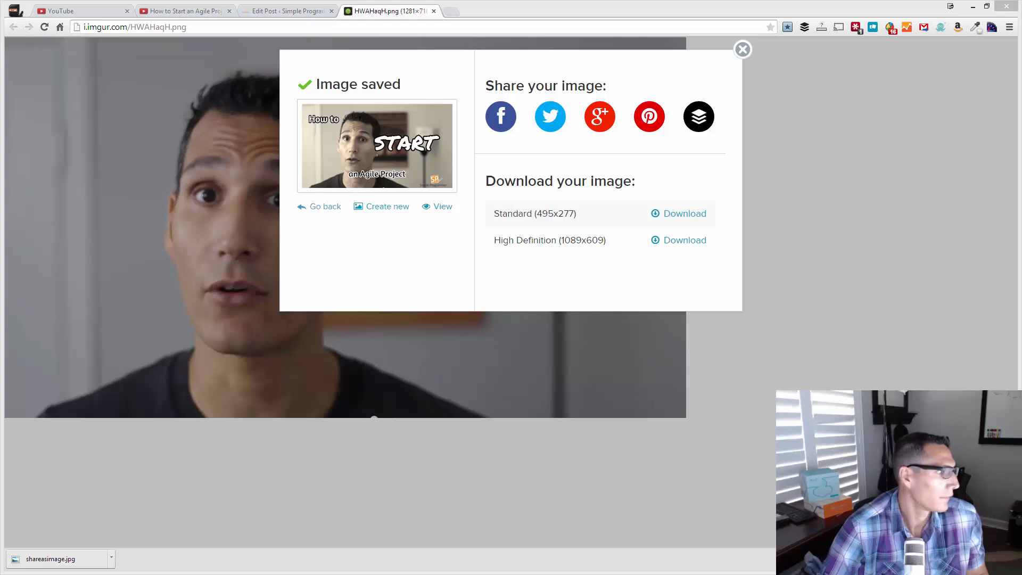
drag(435, 199, 574, 156)
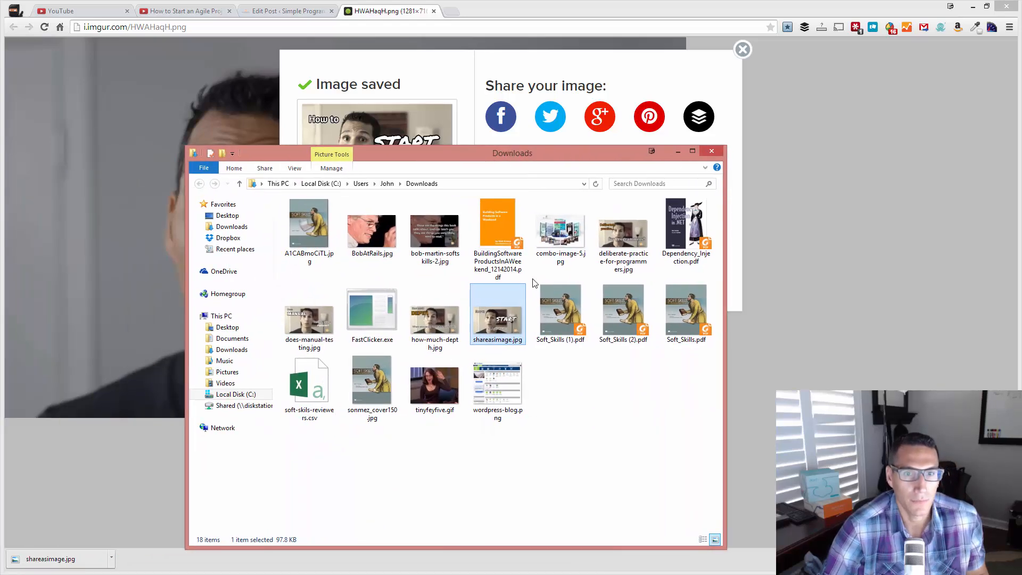
Rename the downloaded shareasimage.jpg as how-to-start-an-agile.jpg
click(491, 341)
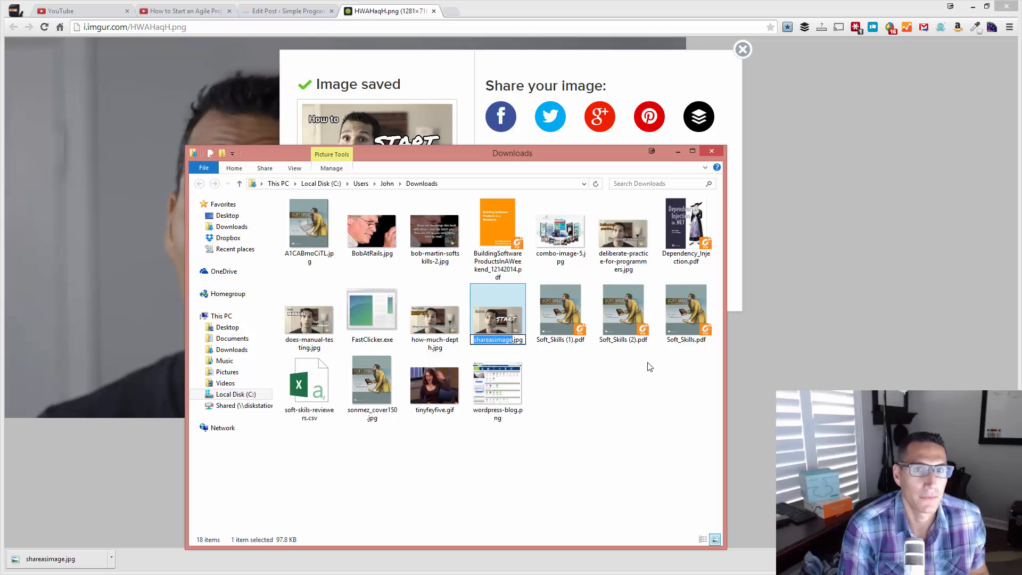
text(ho)
text(w-to-s)
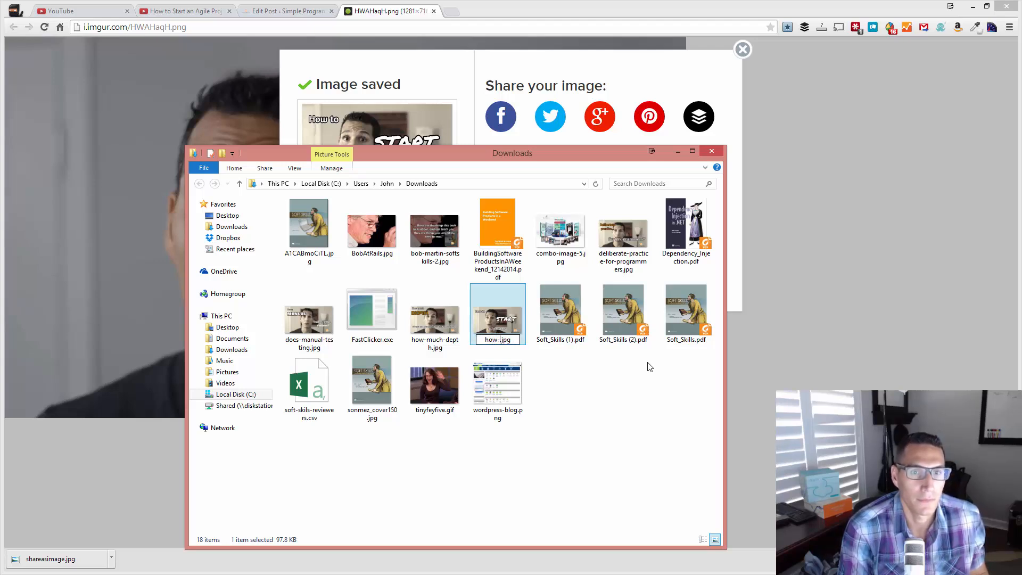
text(tart-a)
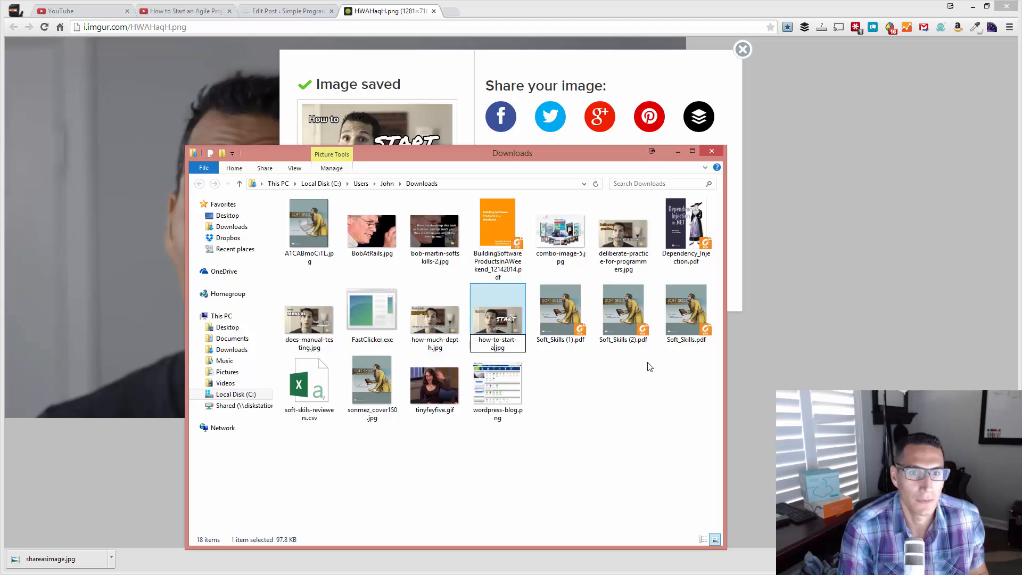
text(n-angile)
key(Return)
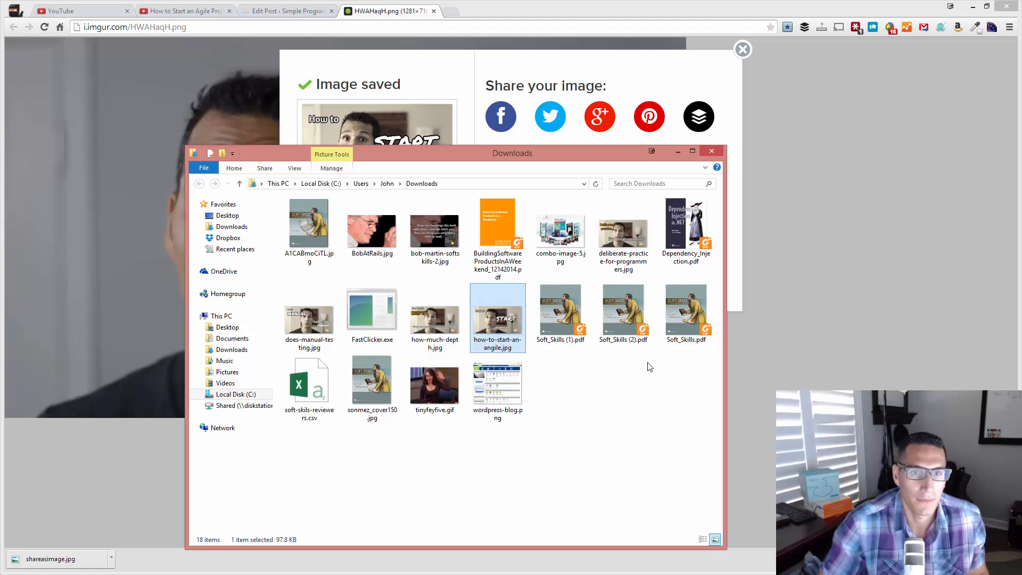
click(500, 349)
click(496, 349)
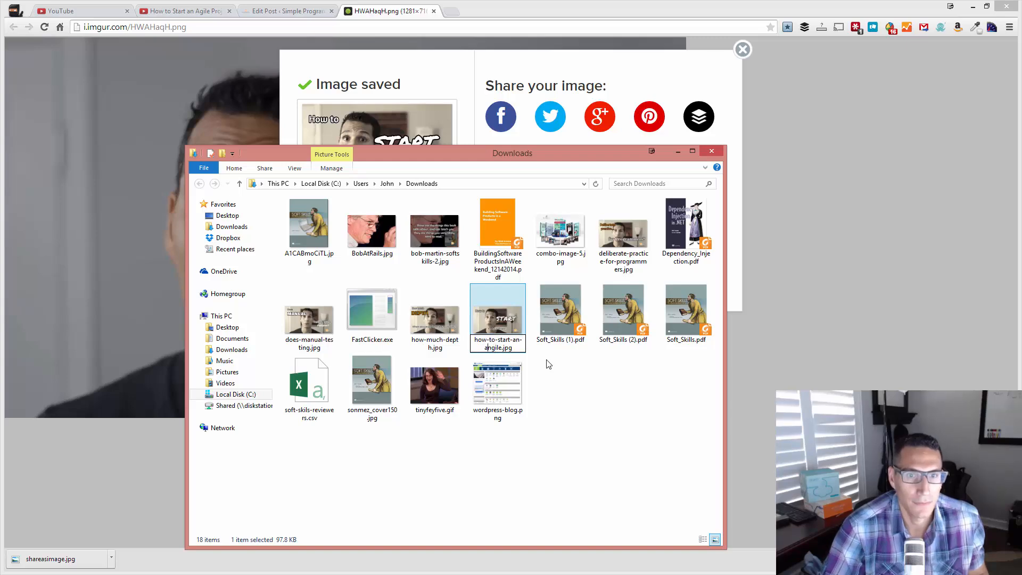
key(Return)
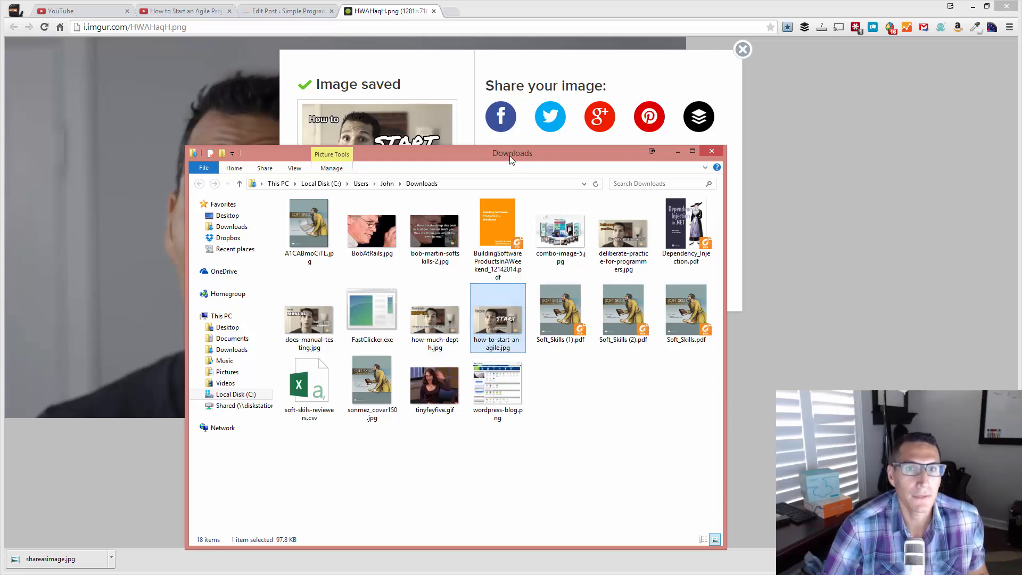
Clear away the Downloads window and the saved-image dialog, and return to the WordPress post
drag(484, 155, 0, 170)
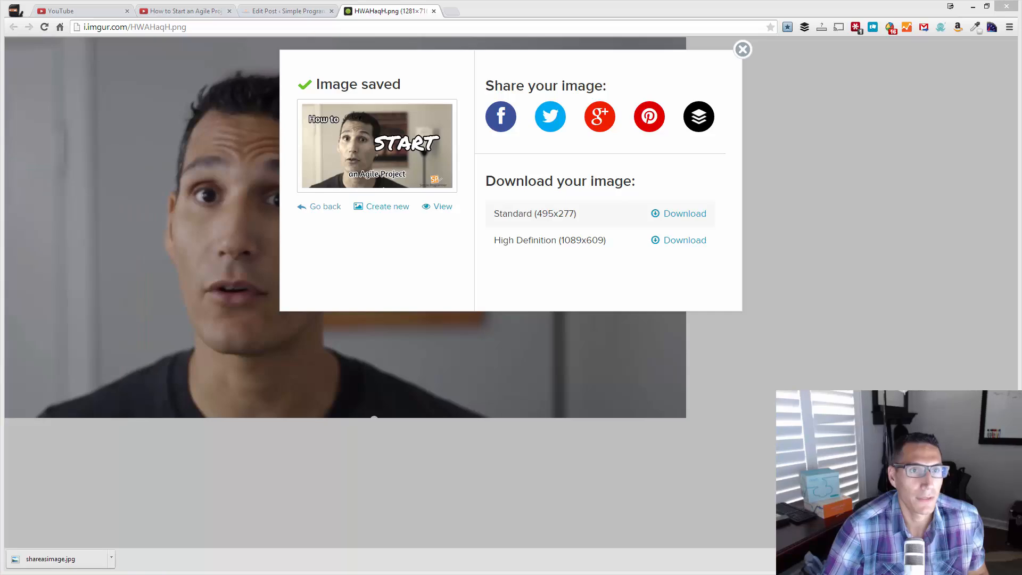
click(743, 49)
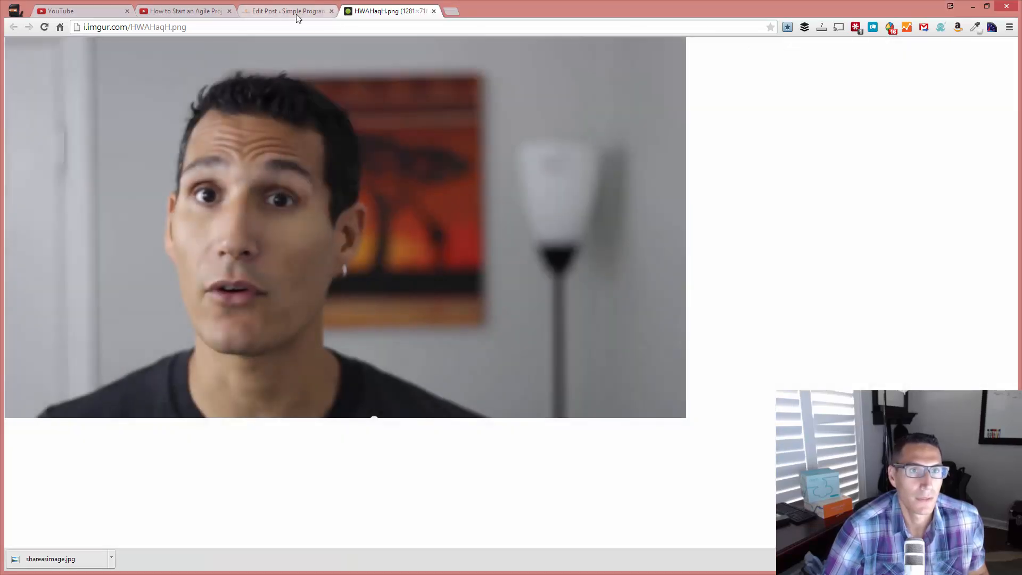
click(296, 9)
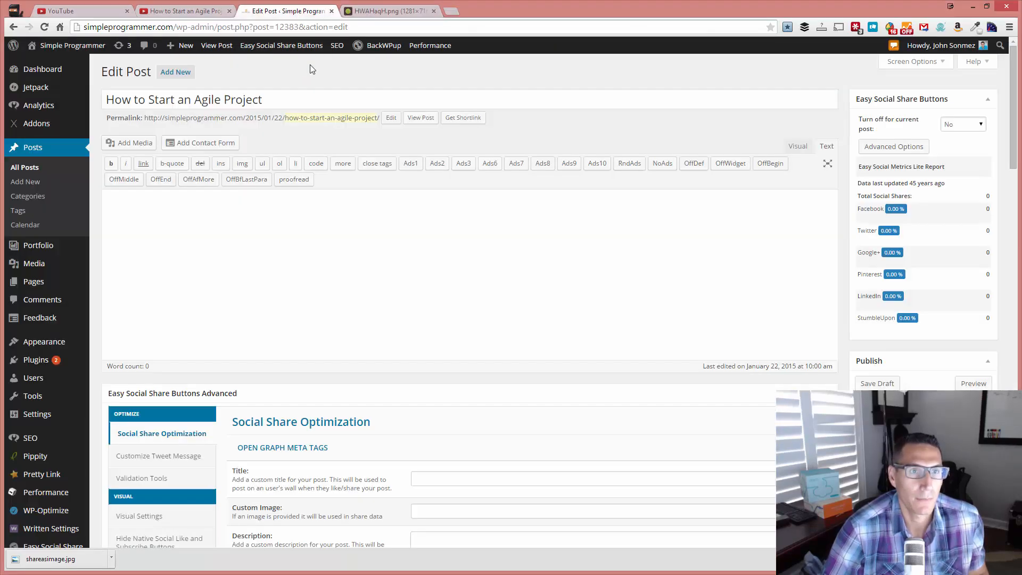
Expand the YouTube video's description and copy its opening paragraph, from "In this video" to "committee of stakeholders"
click(181, 11)
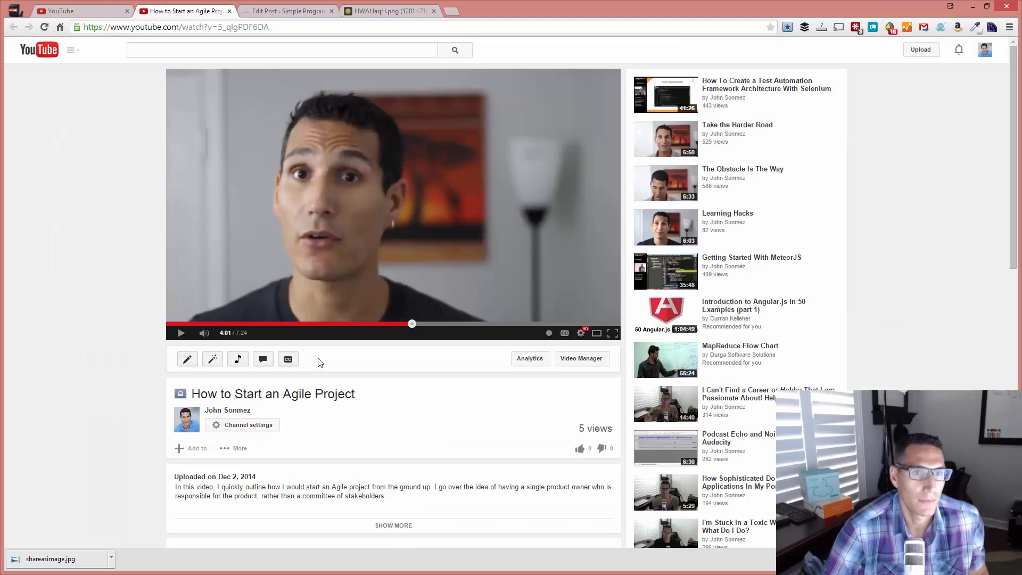
click(398, 526)
click(394, 501)
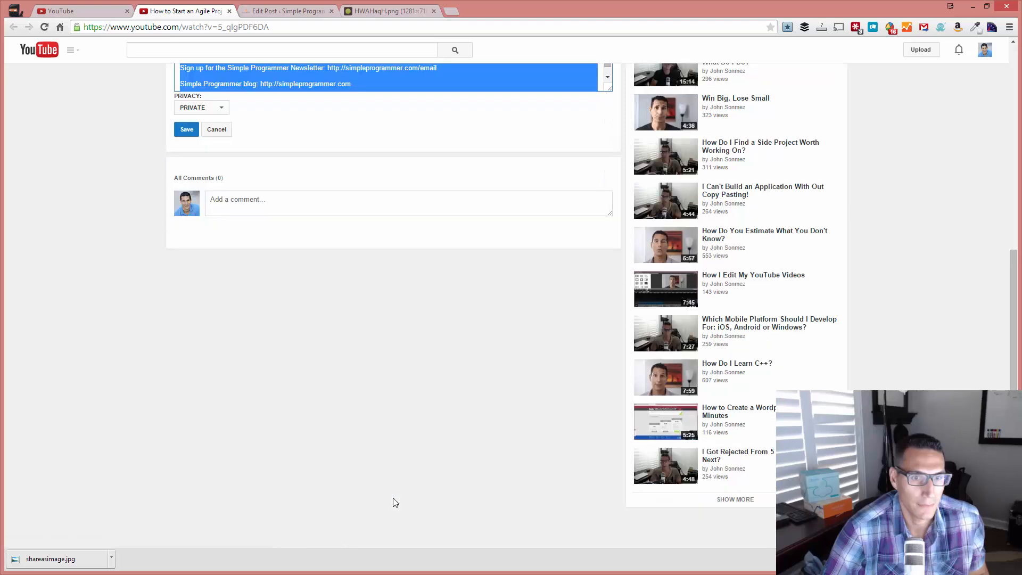
scroll(375, 141, up, 4)
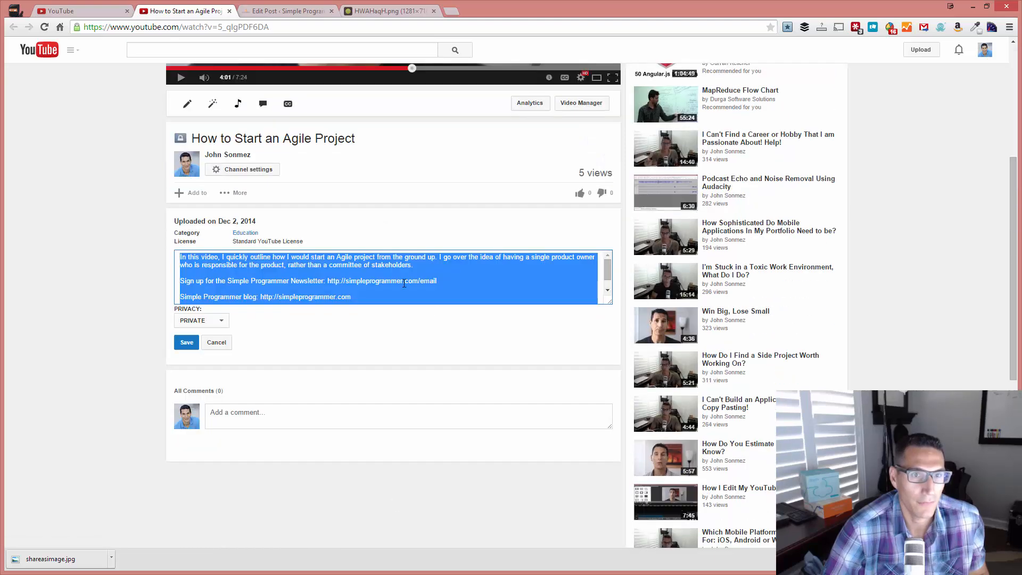
click(420, 259)
drag(419, 265, 73, 250)
key(ctrl+c)
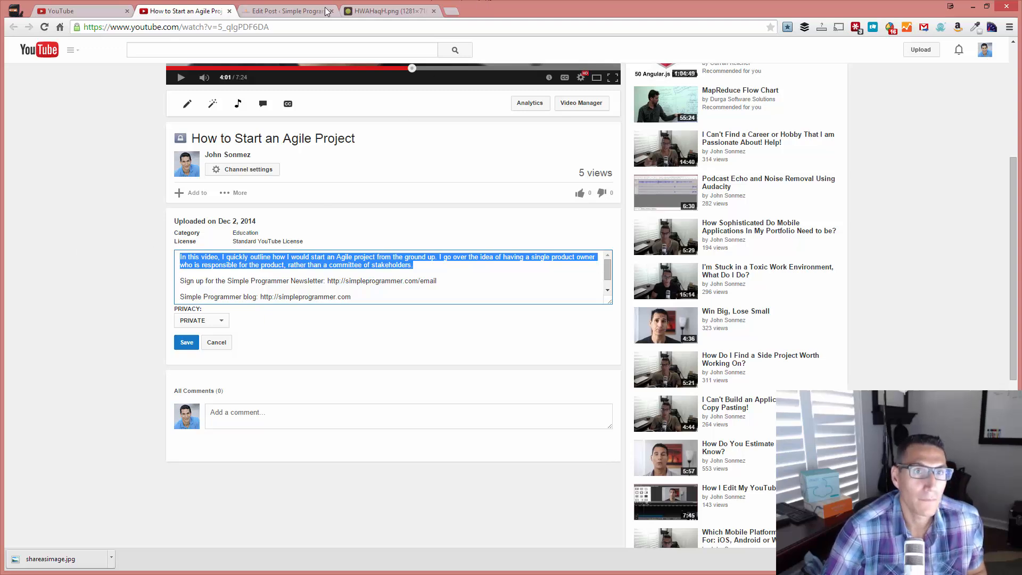
Paste the copied video description into the body of the WordPress post "How to Start an Agile Project"
click(281, 11)
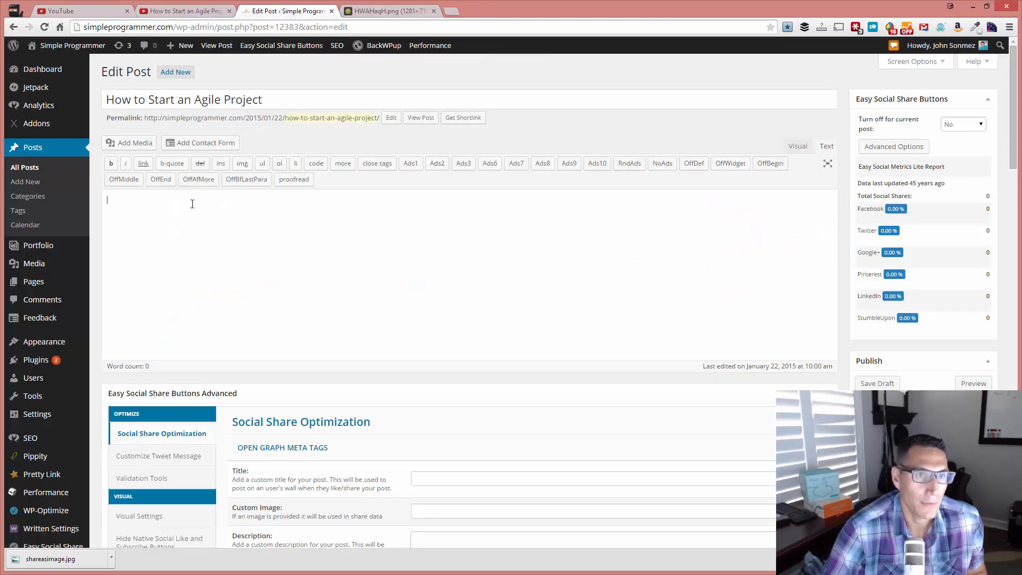
click(199, 238)
key(ctrl+v)
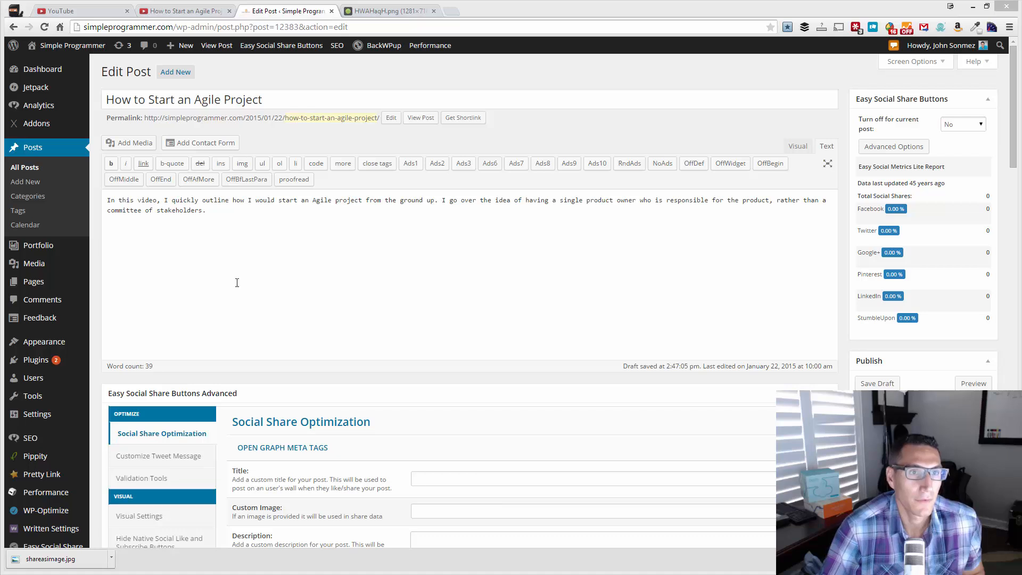
Add the x_video_embed iframe shortcode, 560 by 315, below the description and set its video ID to that of the YouTube video, 5_qIgPDF6DA
text([x_video_embed]<iframe src="http://www.youtube.com/embed/7VFShEGkNzk" width="560" height="315" frameborder="0" allowfullscreen="allowfullscreen"></iframe>[/x_video_embed])
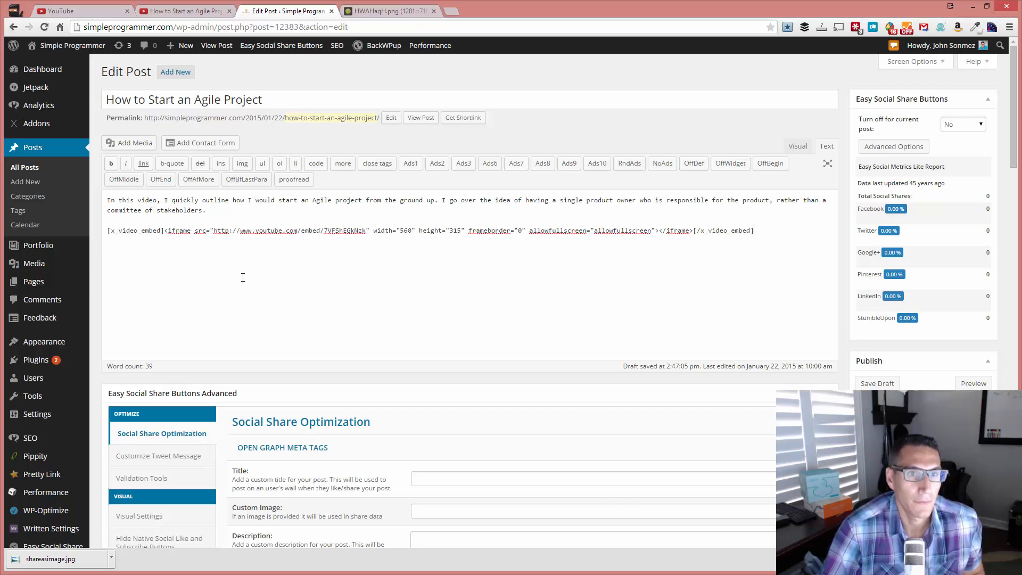
double_click(341, 231)
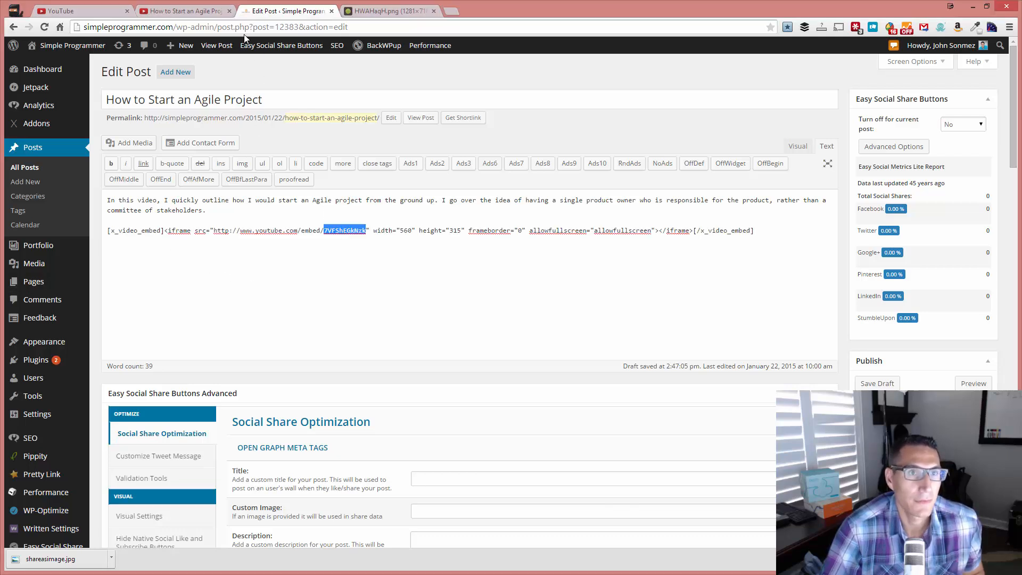
click(186, 13)
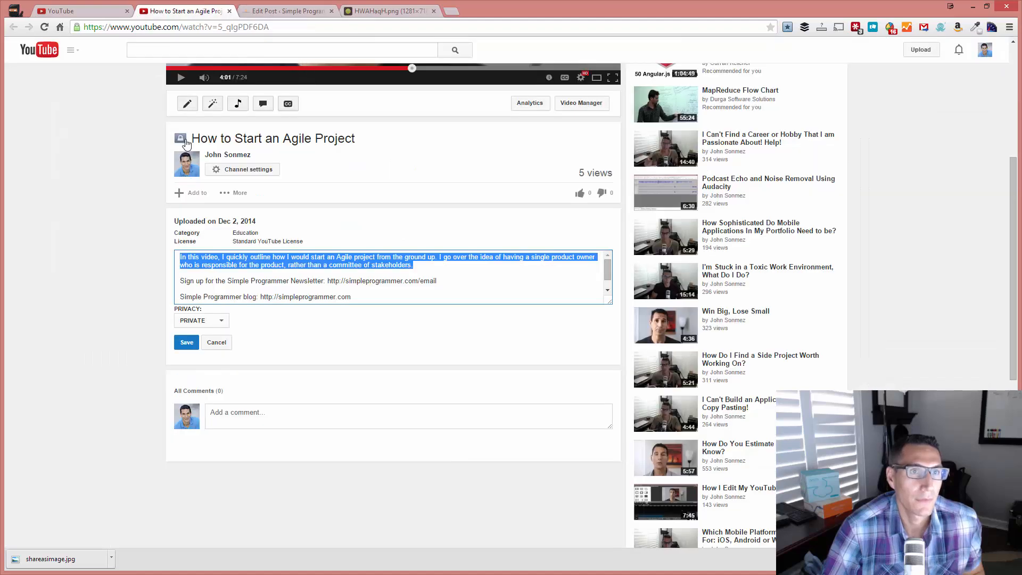
double_click(219, 27)
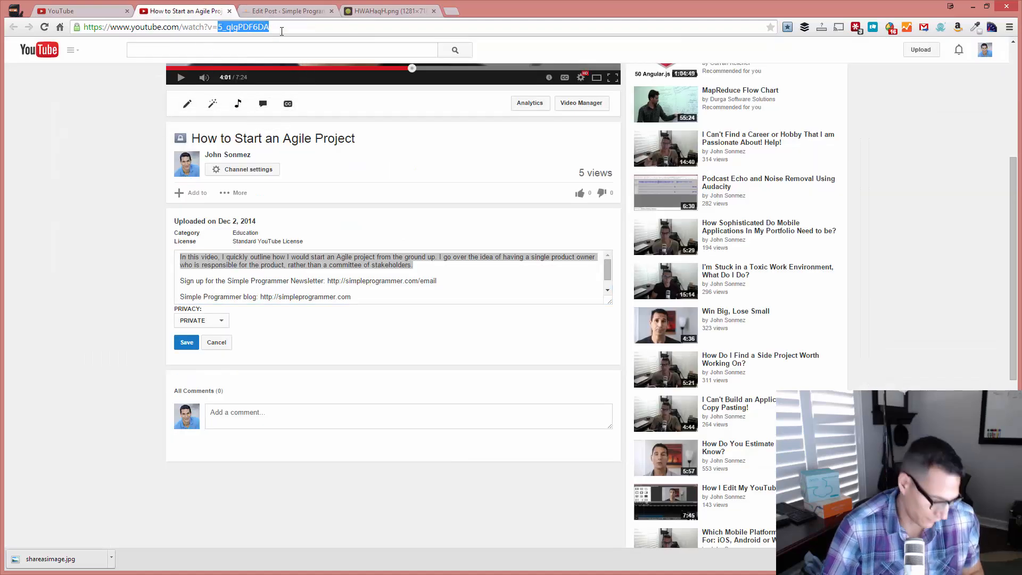
click(310, 11)
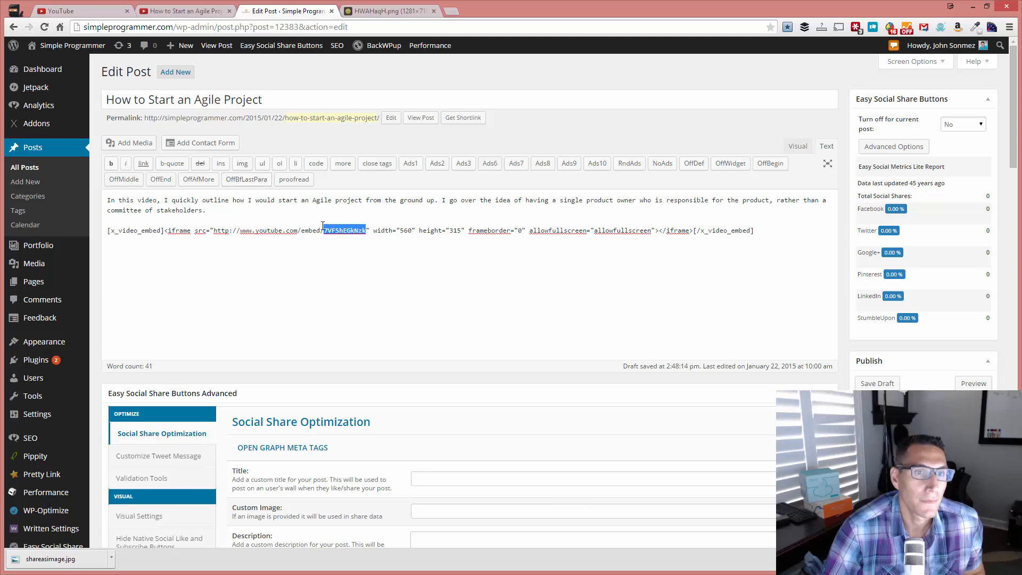
click(343, 230)
double_click(343, 230)
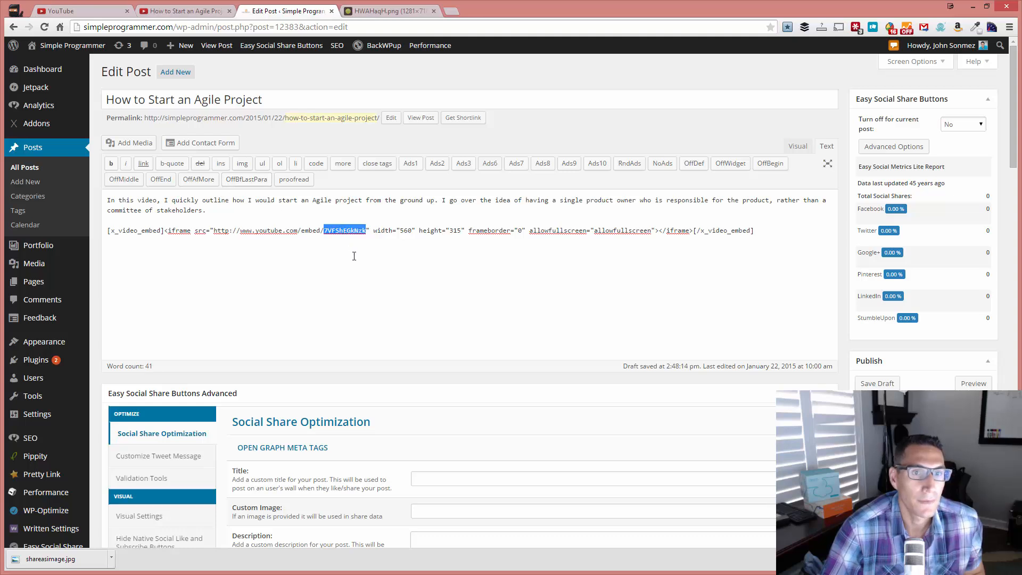
text(5_qIgPDF6DA)
click(381, 289)
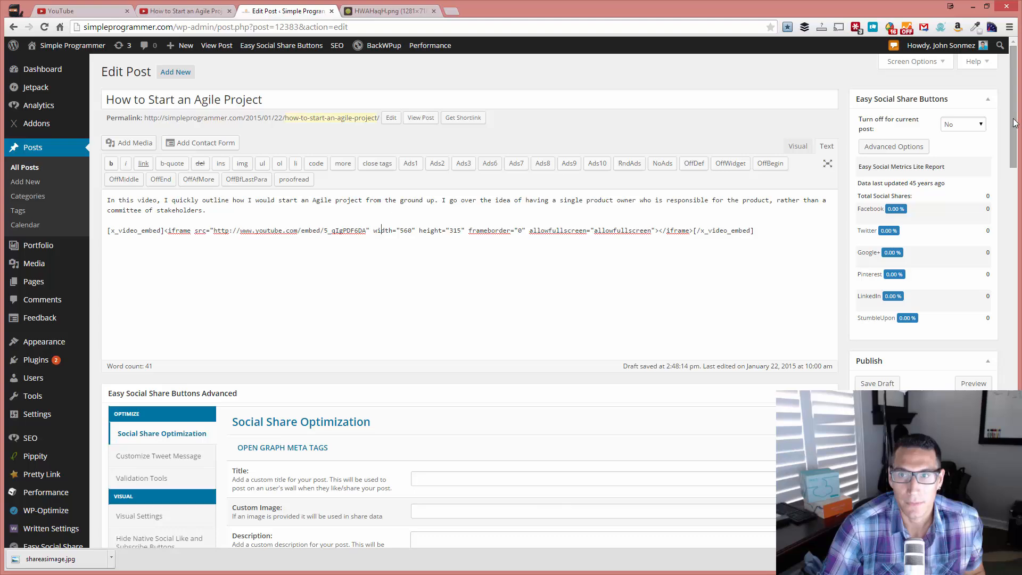
Change the post's category from Uncategorized to YouTube and add the tags youtube, agile and project management
drag(1019, 152, 1019, 254)
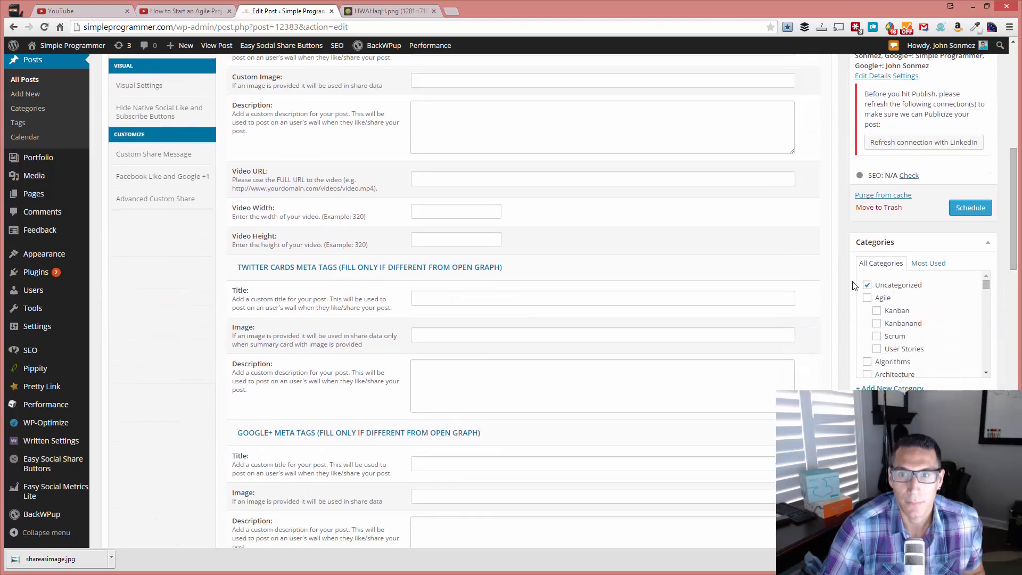
click(868, 286)
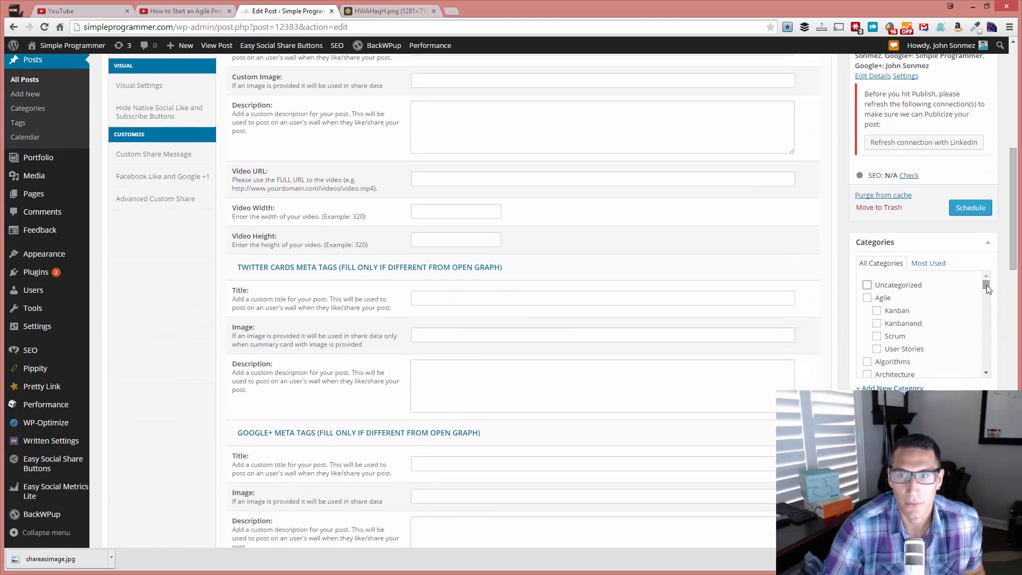
drag(986, 285, 984, 380)
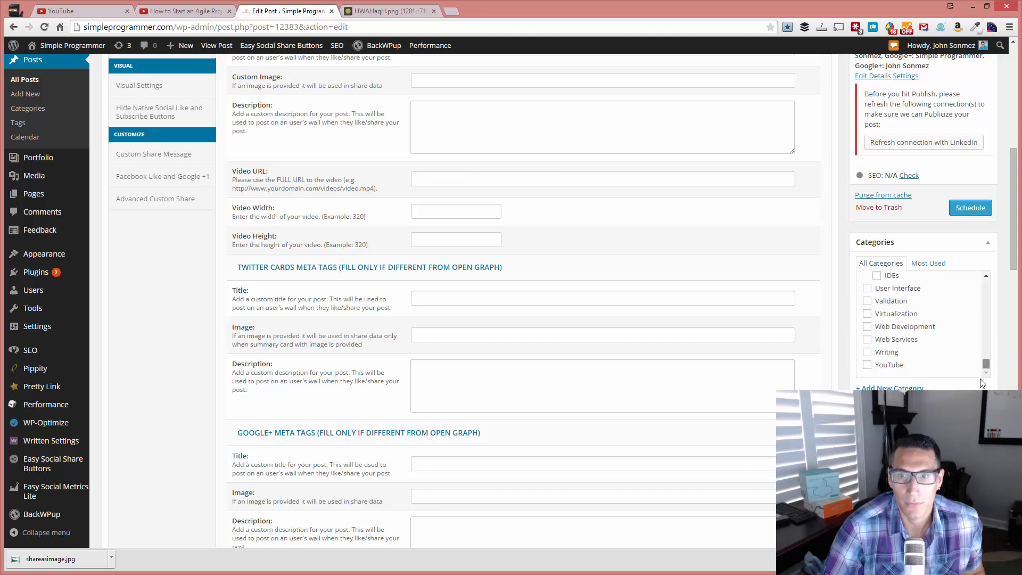
click(868, 365)
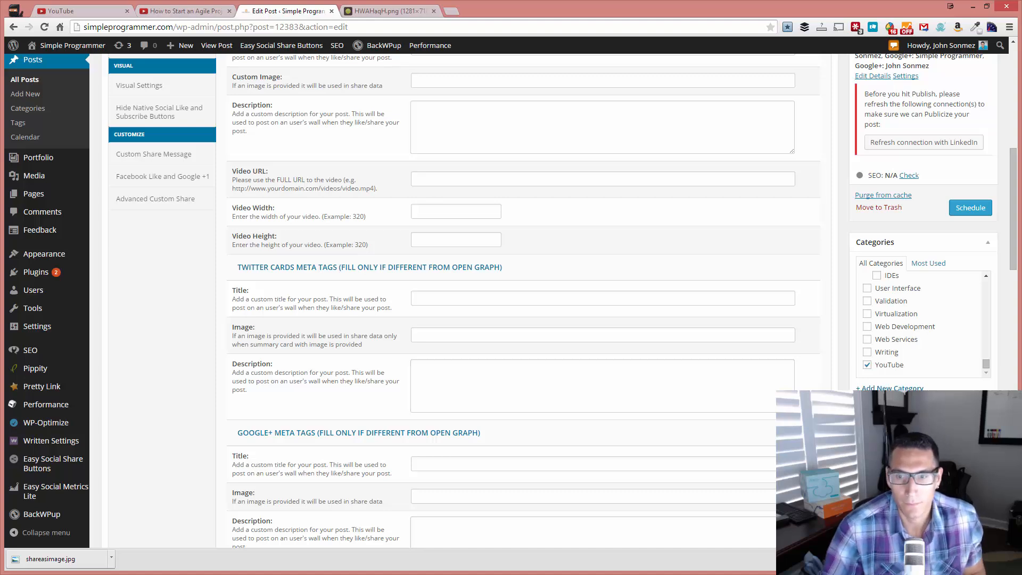
scroll(821, 341, down, 3)
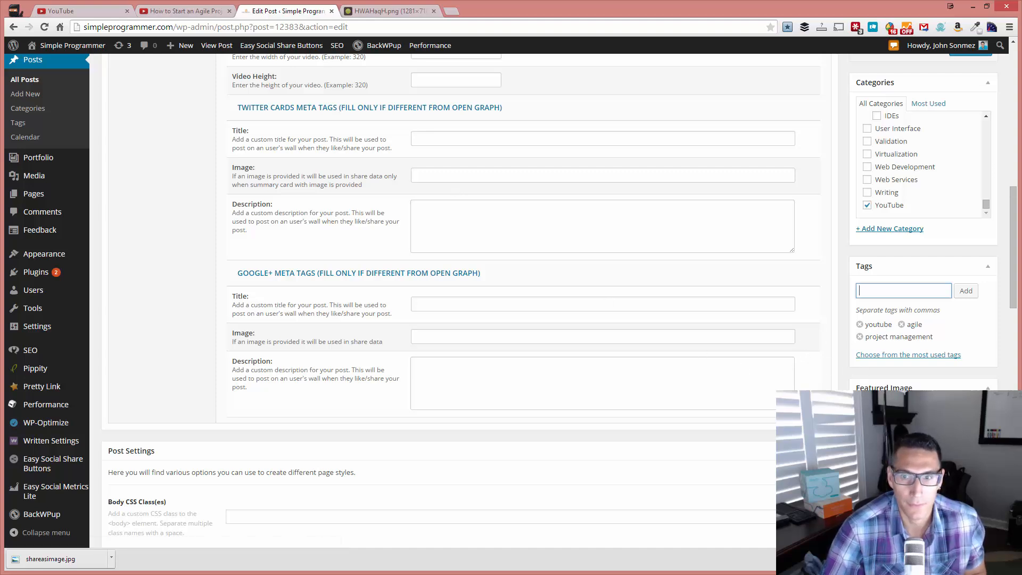
Upload how-to-start-an-agile.jpg to the media library and set it as the post's featured image
click(884, 410)
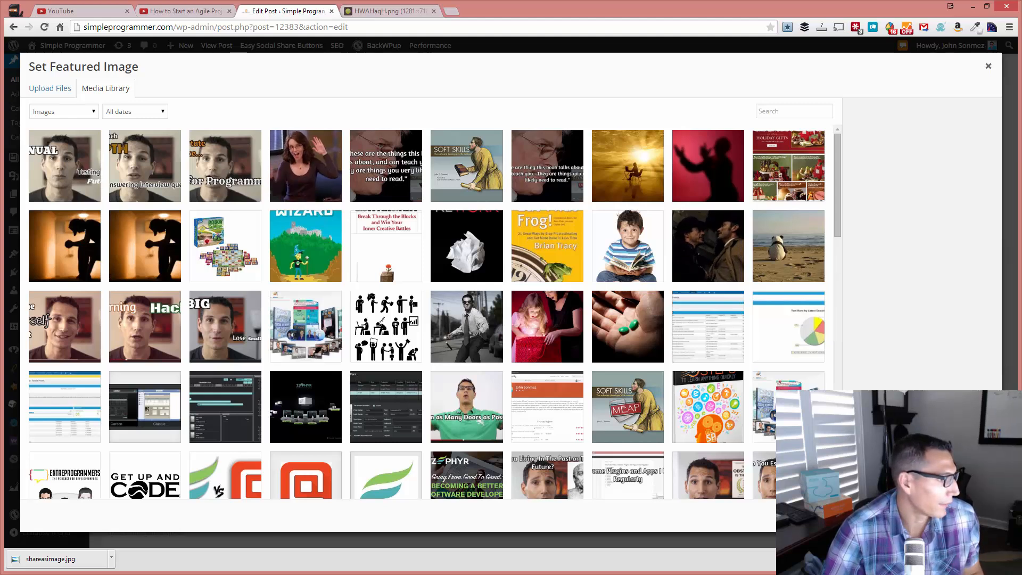
drag(11, 313, 227, 308)
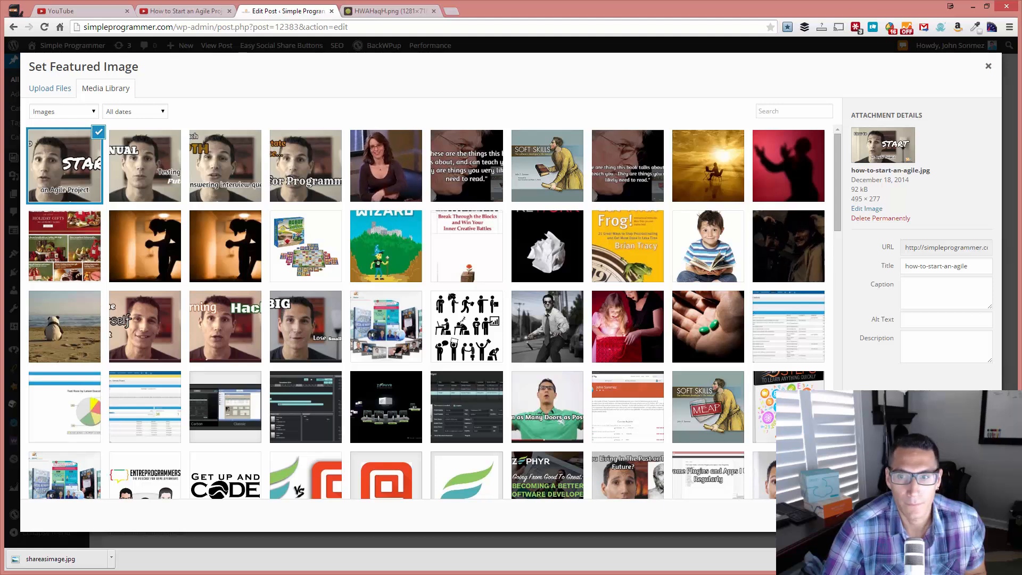
click(958, 515)
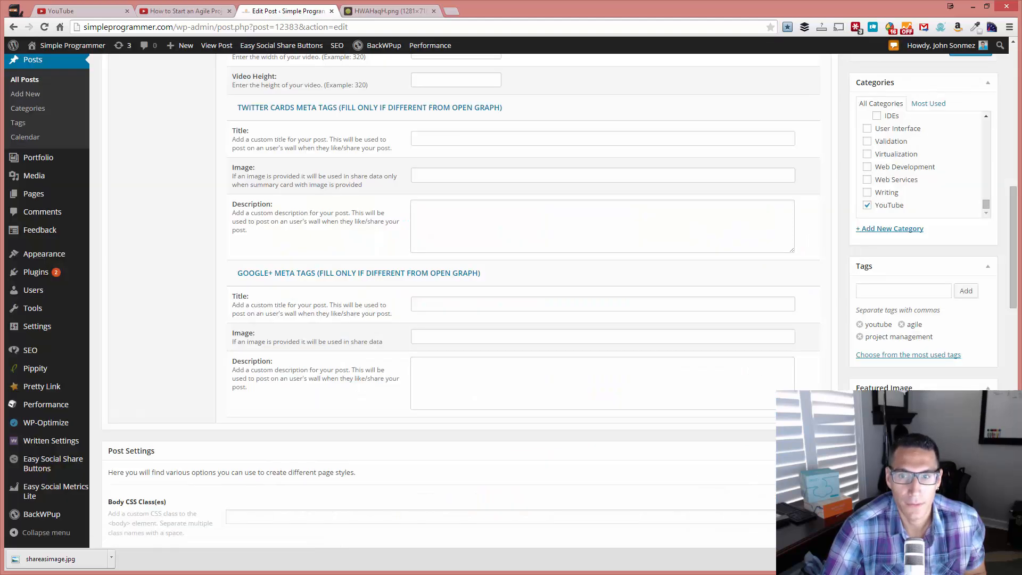
Schedule the post for publication
scroll(951, 218, down, 5)
scroll(951, 219, up, 8)
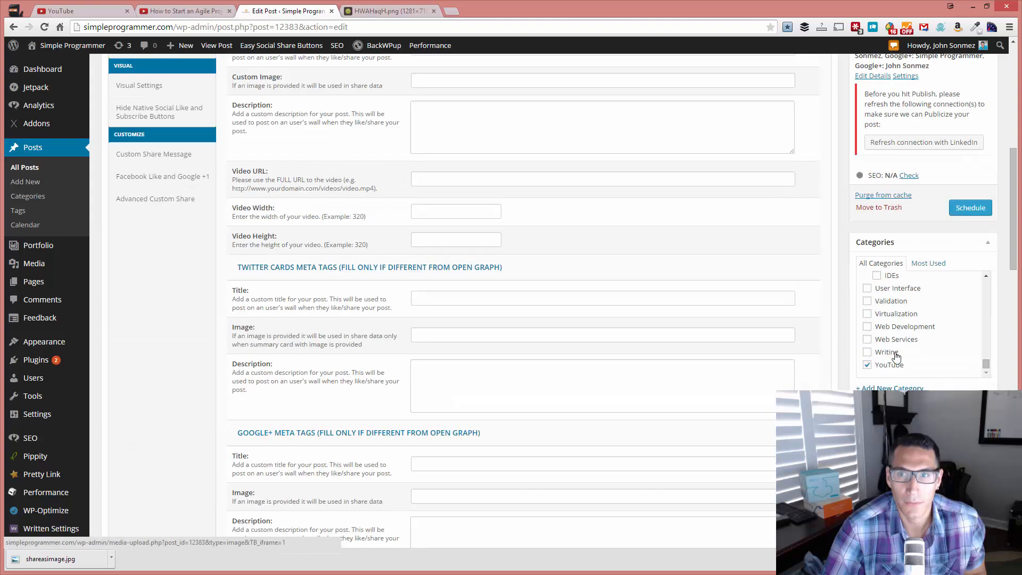
click(965, 209)
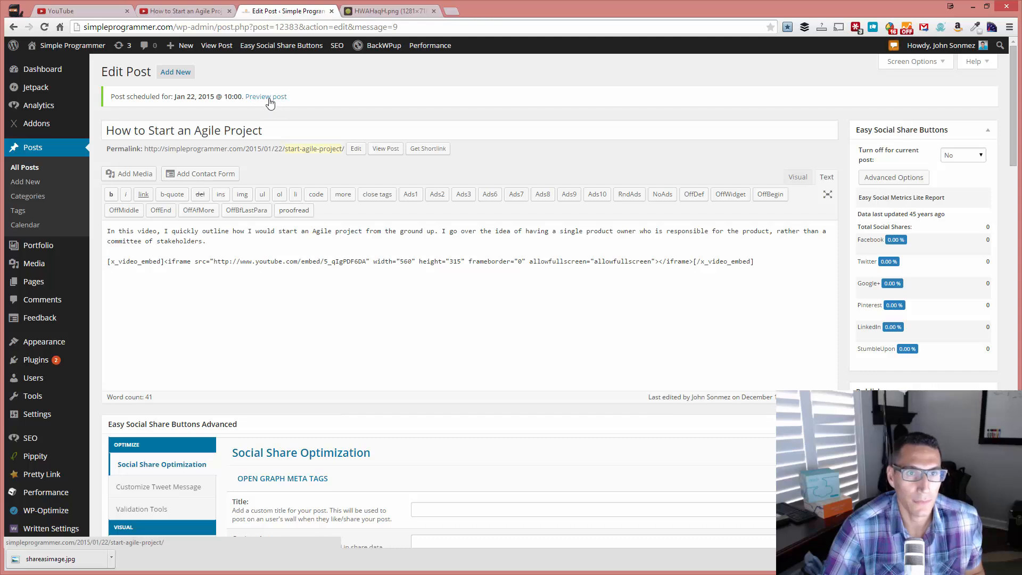
Open the scheduled post's preview separately and load it through port 8080 of simpleprogrammer.com
right_click(269, 98)
click(286, 106)
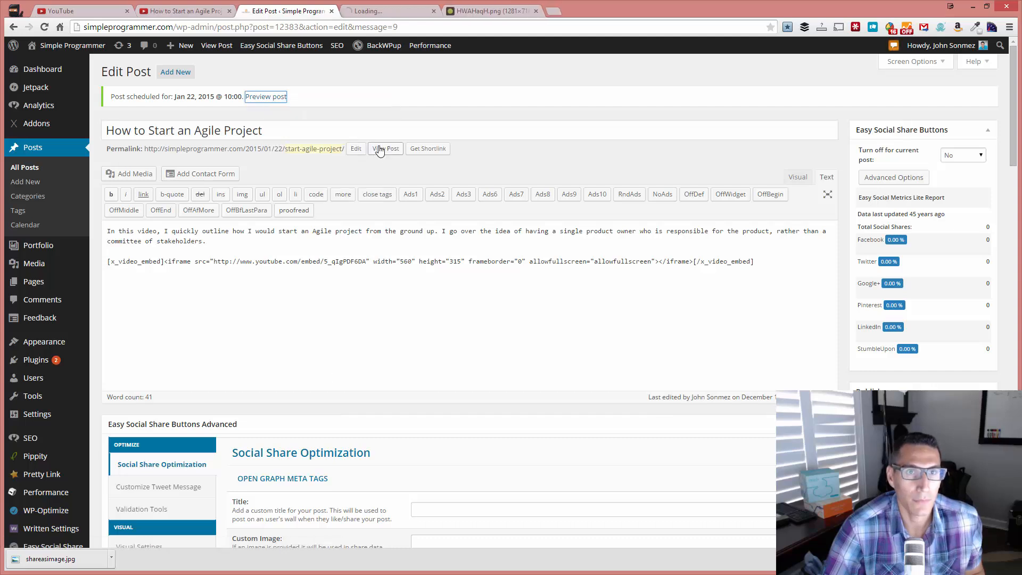
click(384, 11)
click(173, 24)
click(216, 47)
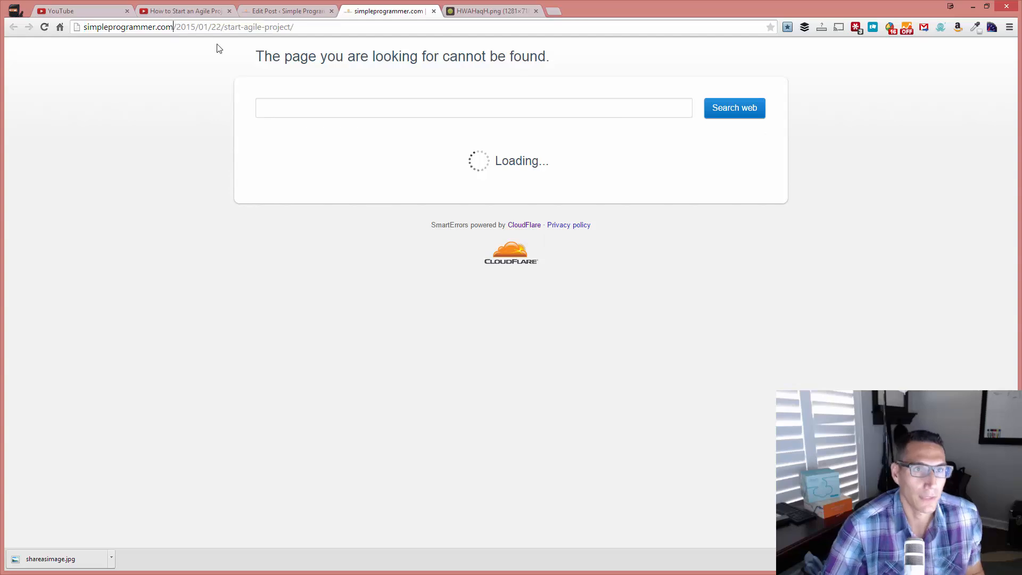
text(:8080)
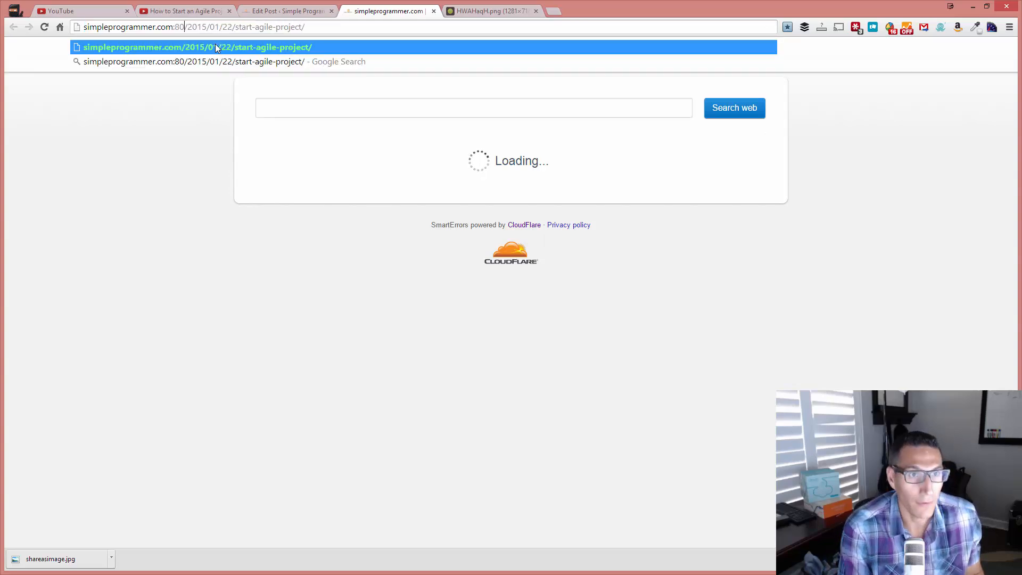
key(Return)
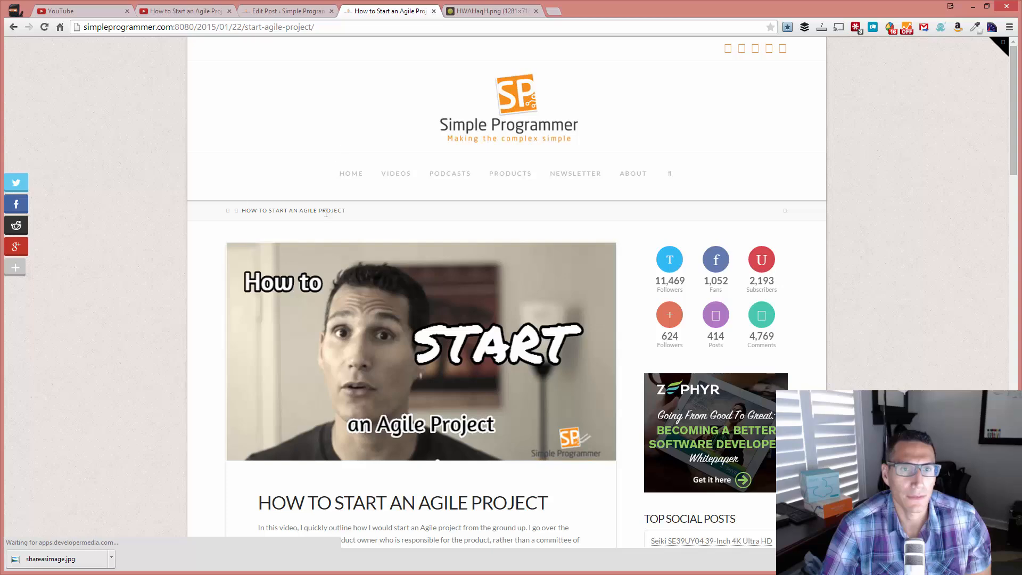
Examine the previewed post's featured image, title, description, embedded video and related posts
scroll(323, 244, down, 1)
scroll(337, 332, down, 2)
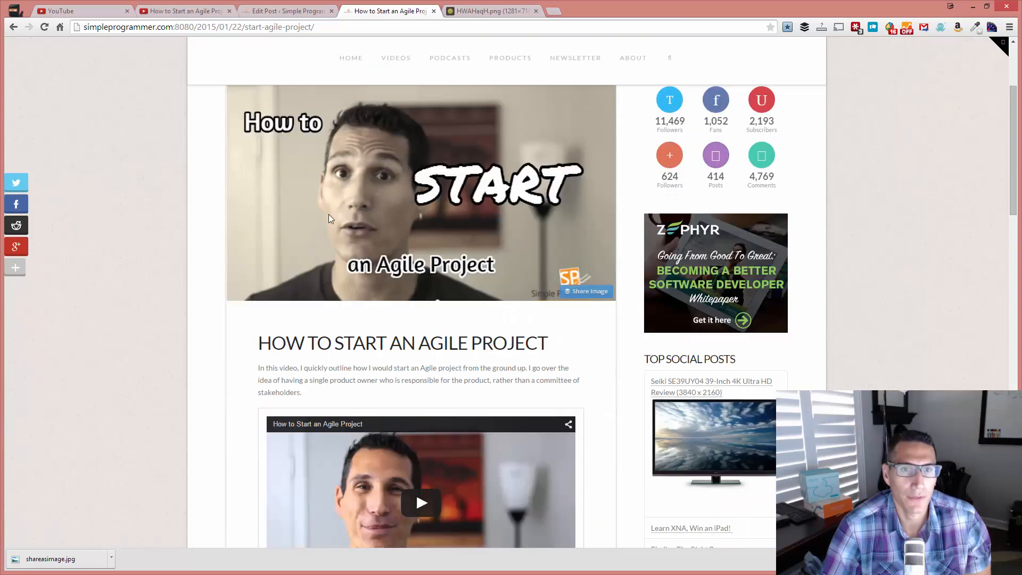
scroll(323, 294, down, 2)
scroll(325, 296, down, 1)
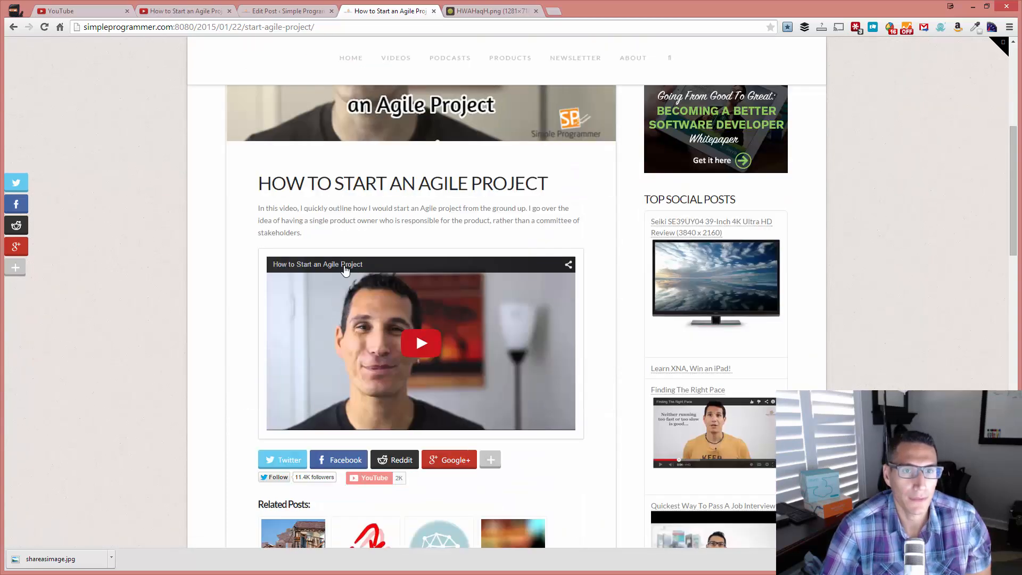
scroll(407, 312, up, 4)
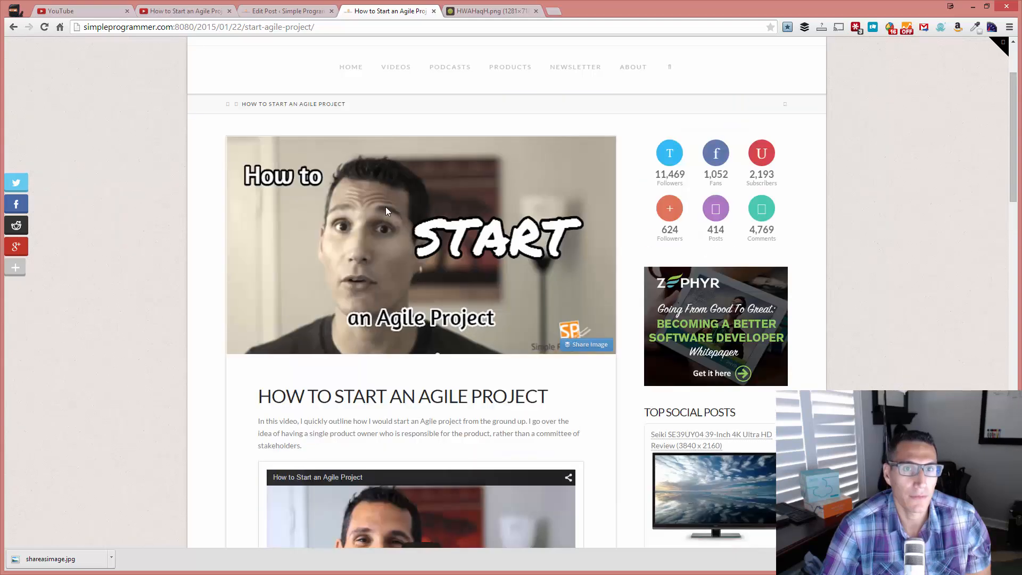
scroll(379, 213, down, 1)
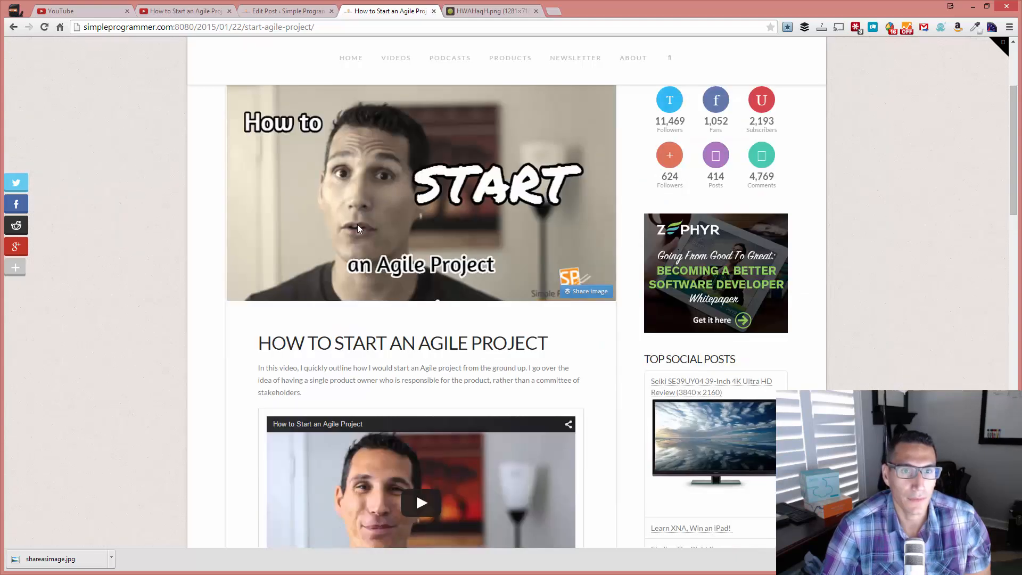
scroll(357, 224, down, 5)
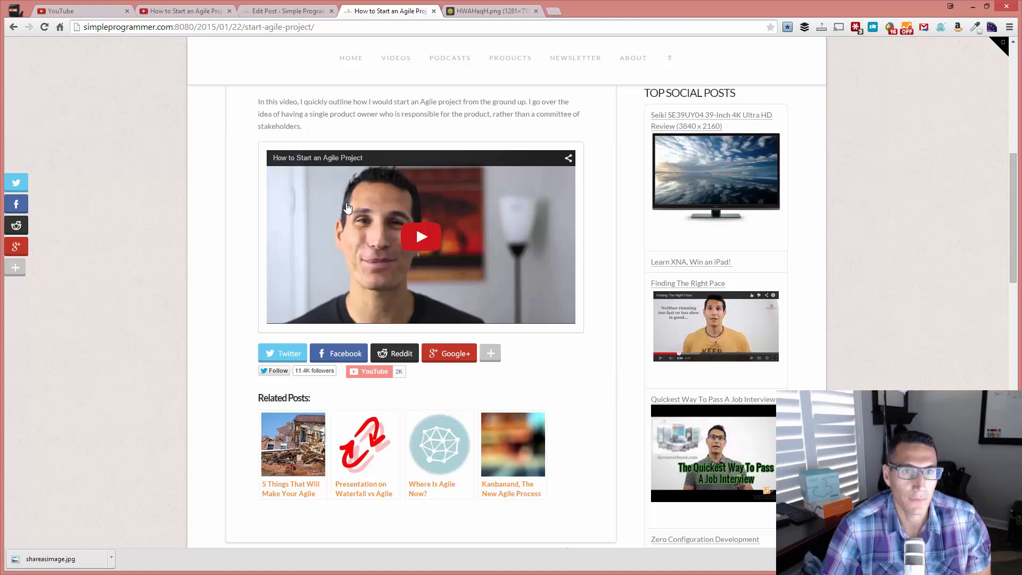
scroll(349, 212, up, 2)
scroll(354, 231, down, 6)
scroll(307, 160, up, 10)
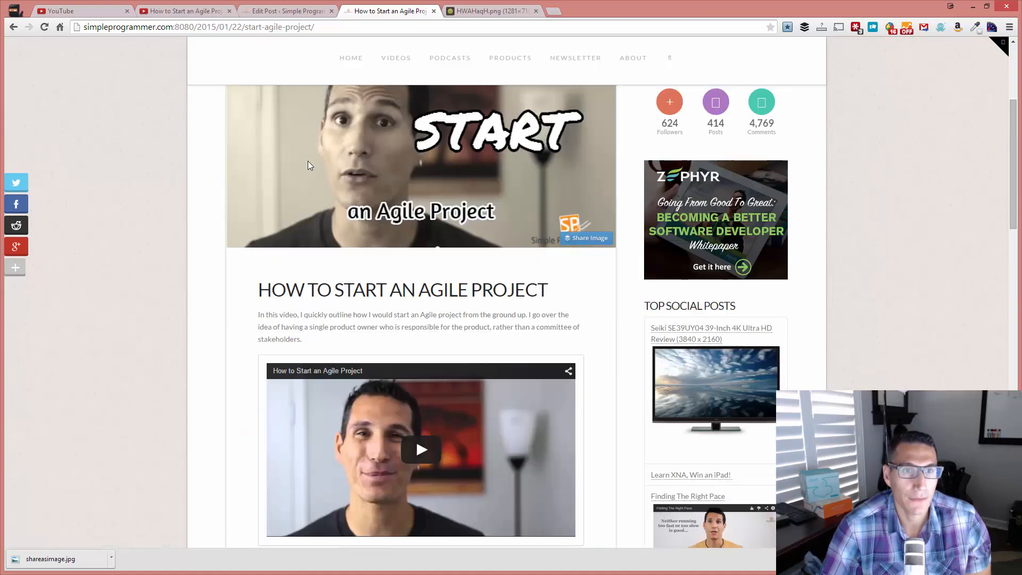